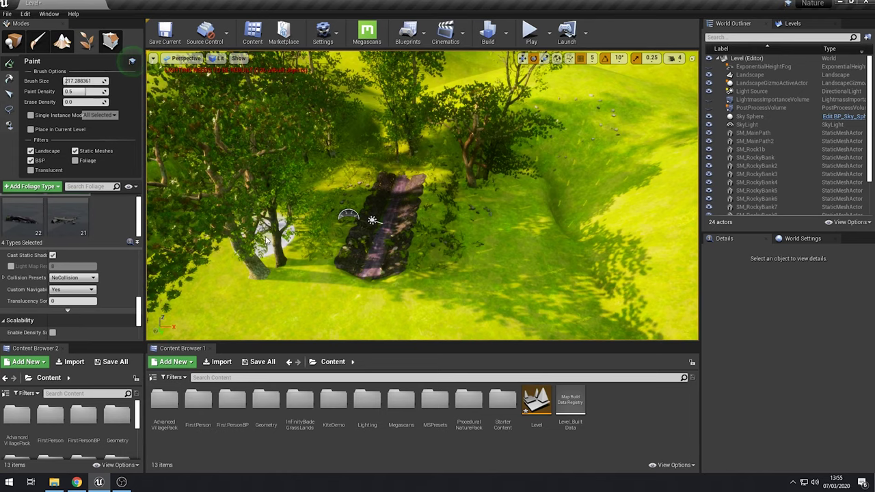
- Undo the last foliage paint stroke, removing the trees around the rocky path
key("ctrl+z")
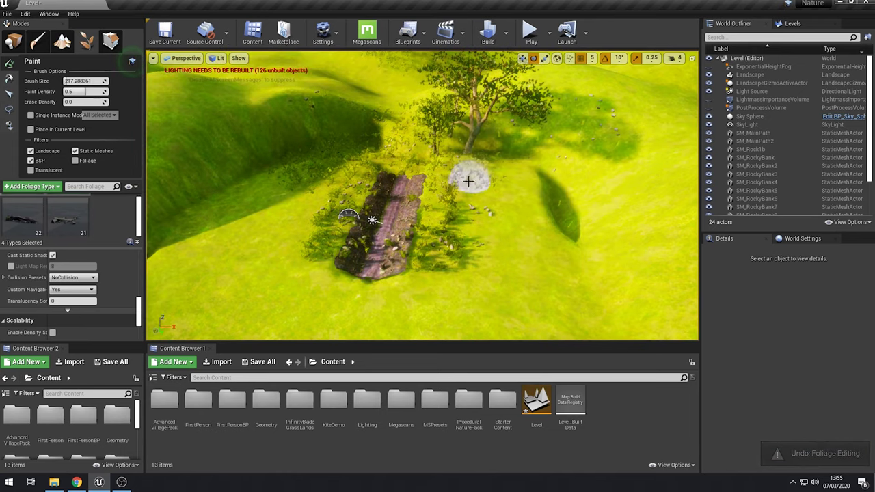
- Paint a fresh stroke of foliage trees across the hillside
mouse_move(468, 180)
left_mouse_down()
mouse_move(458, 182)
mouse_move(508, 206)
left_mouse_up()
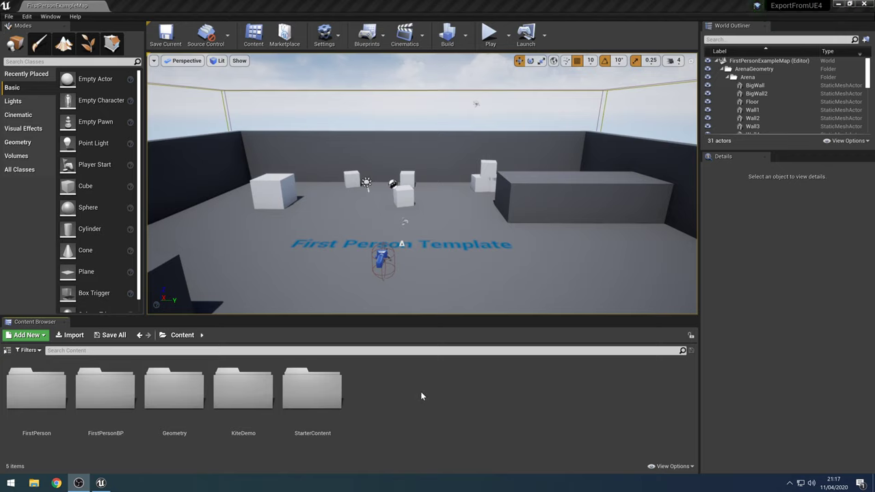
- Browse the Content Browser into KiteDemo > Environments > Trees > HillTree_02
double_click(238, 384)
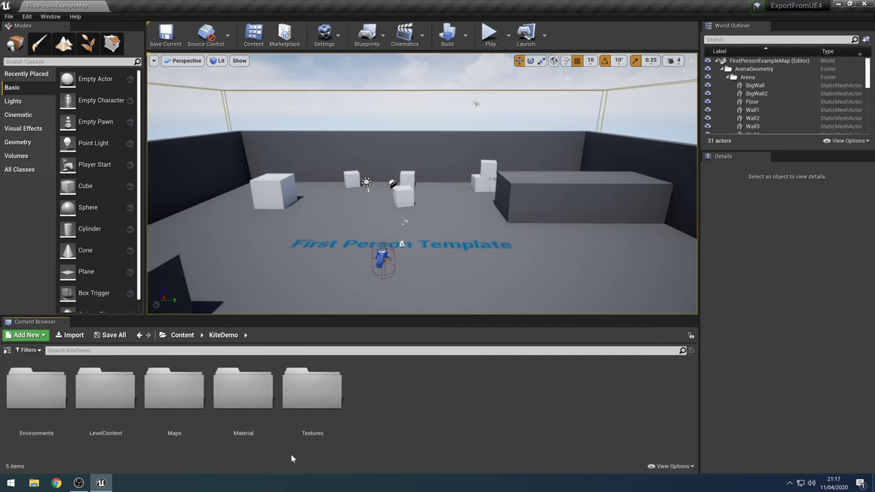
double_click(101, 406)
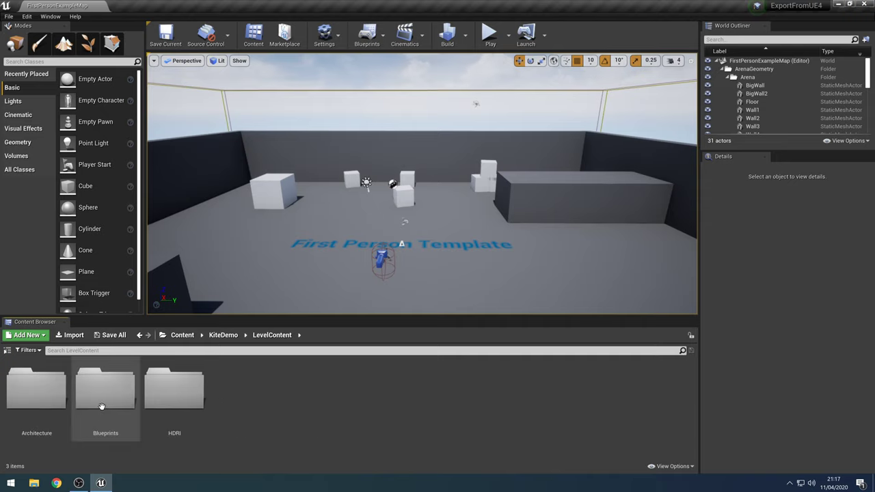
left_click(228, 336)
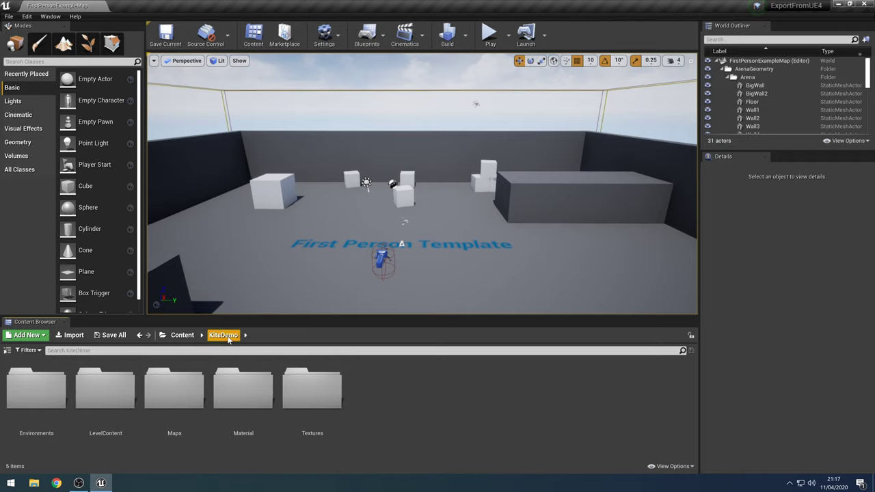
double_click(31, 391)
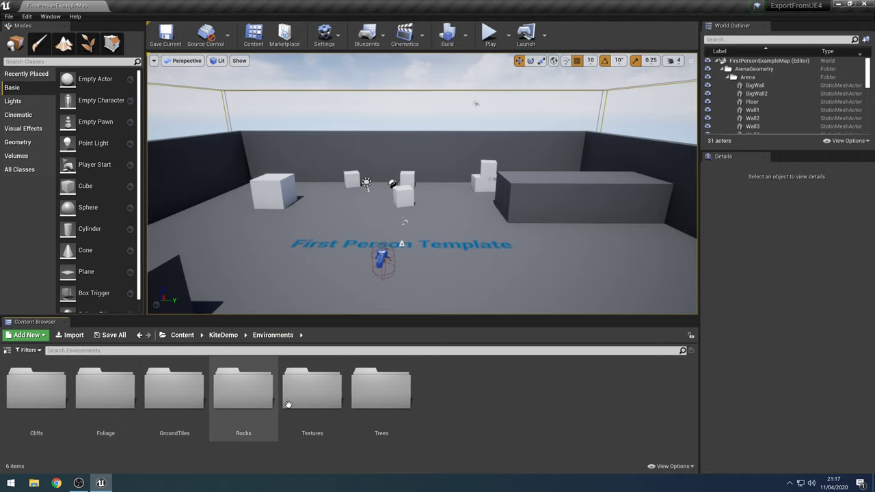
double_click(381, 389)
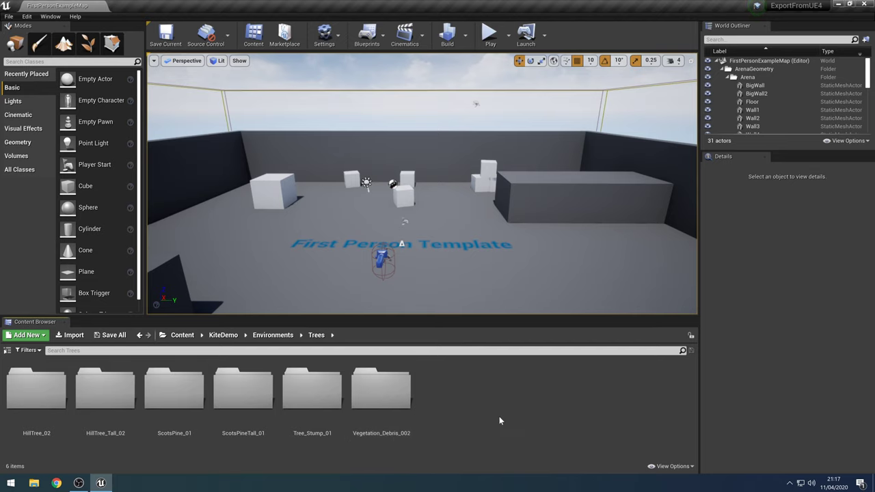
double_click(36, 402)
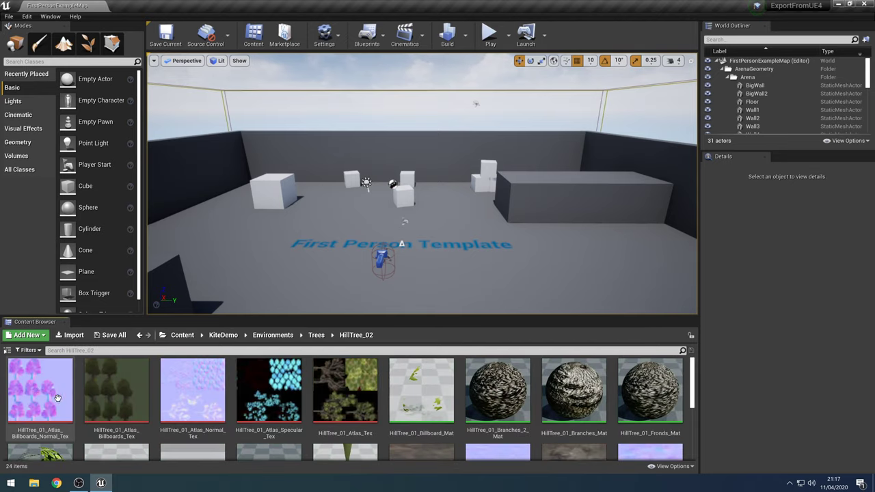
- Reduce the Thumbnail Scale so the 24 HillTree_02 assets show as smaller thumbnails
left_click(684, 466)
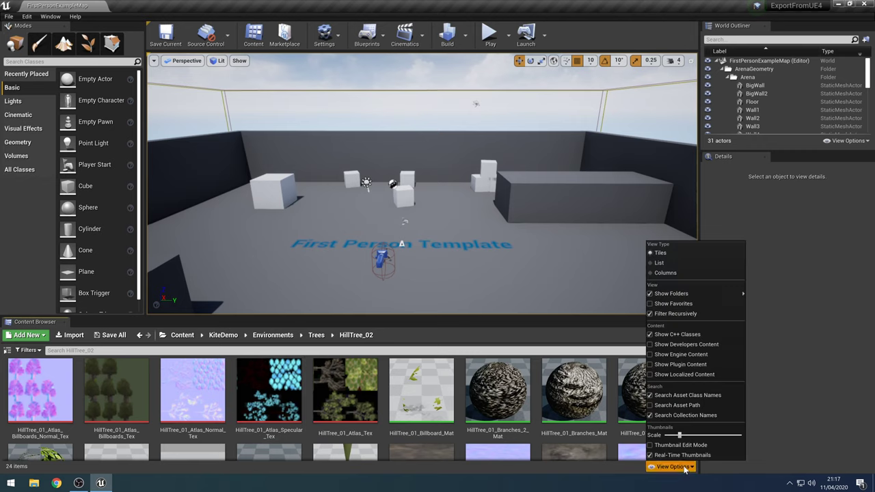
left_click_drag(679, 434, 675, 434)
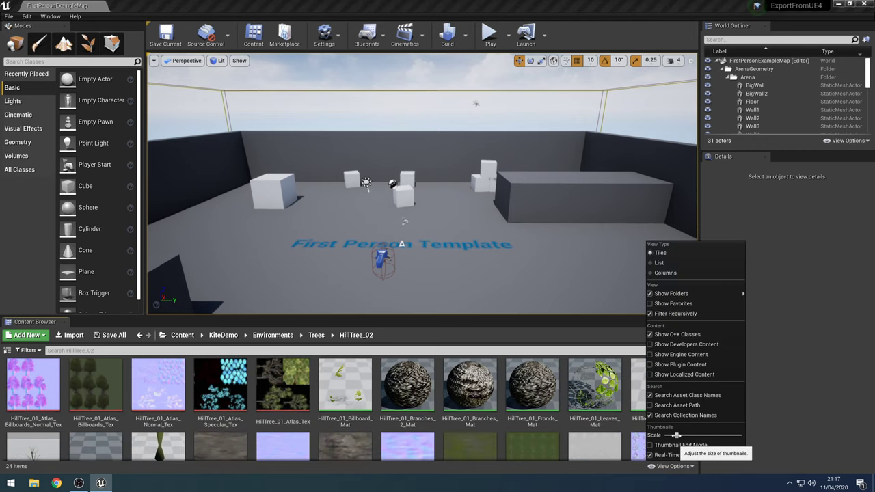
left_click(581, 479)
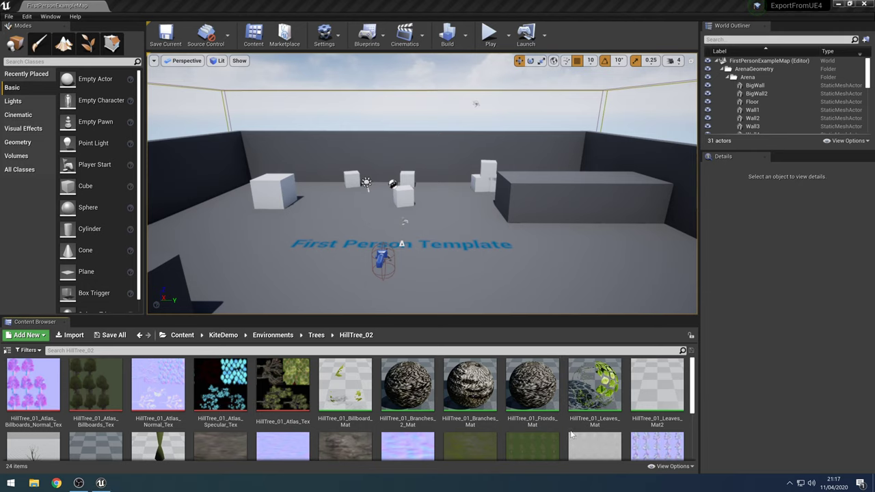
scroll(546, 438, "down", 3)
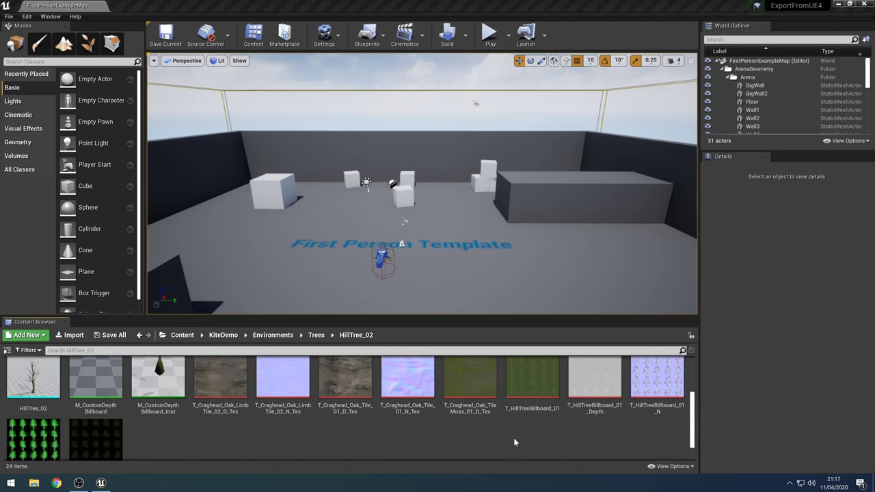
scroll(514, 440, "up", 2)
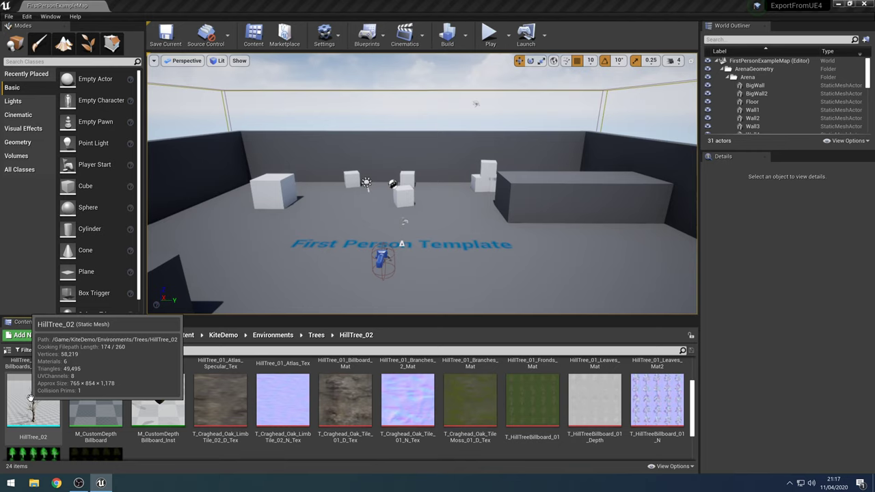
- Load the HillTree_02 static mesh and bring up its Asset Actions menu
double_click(30, 400)
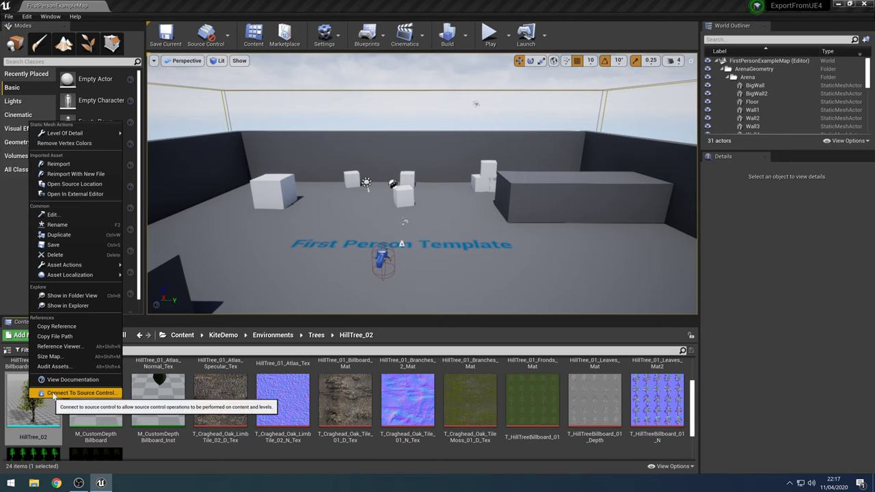
mouse_move(80, 276)
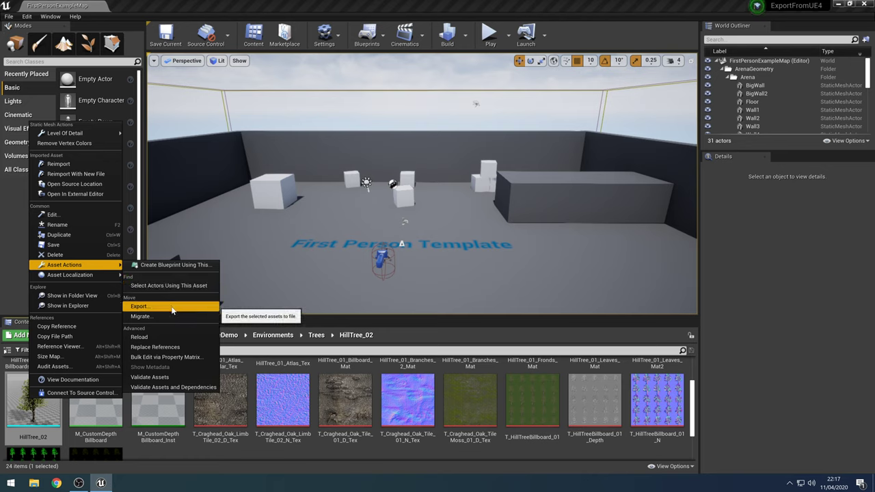
- Export HillTree_02 as HillTree_02.FBX, type FBX File (*.FBX), to the Desktop
left_click(172, 306)
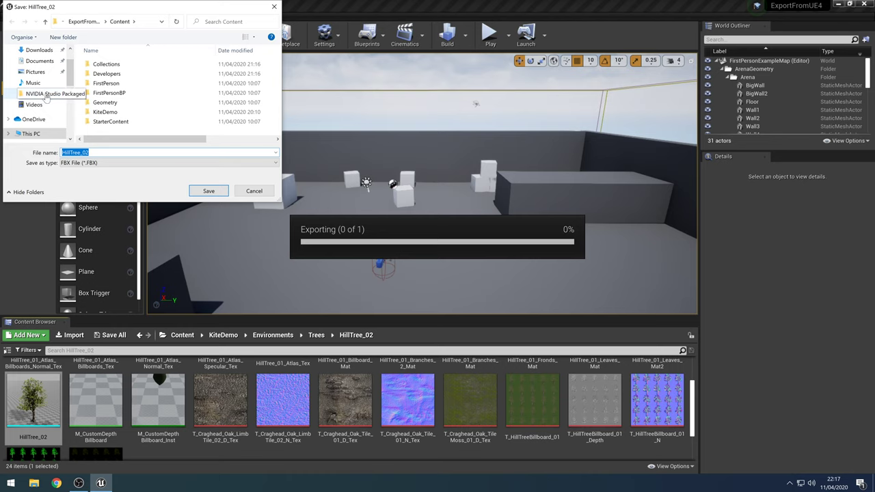
scroll(42, 92, "up", 2)
left_click(35, 69)
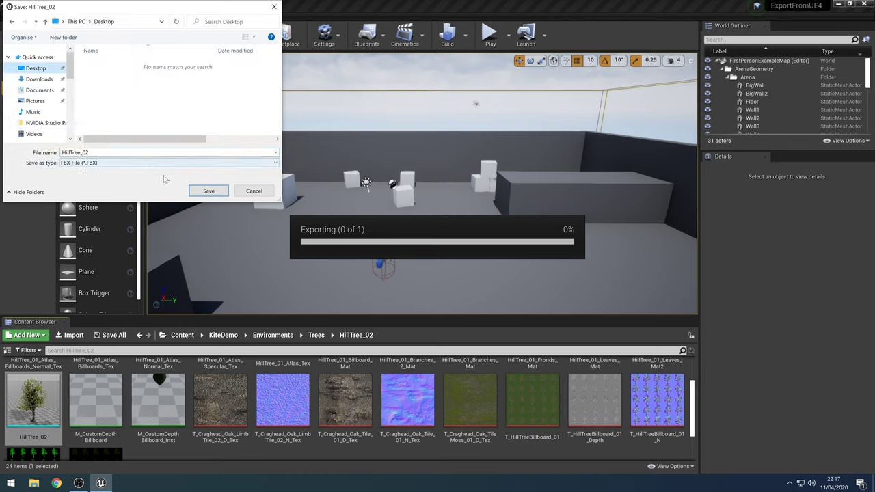
left_click(142, 164)
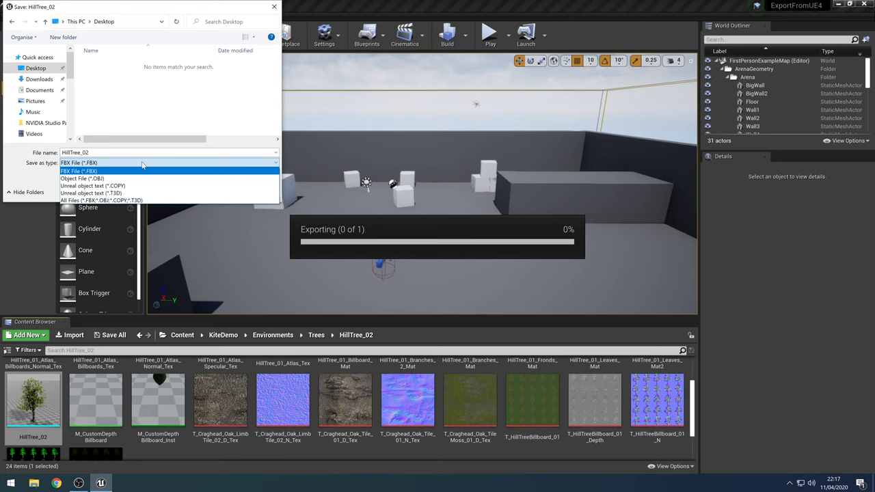
left_click(137, 164)
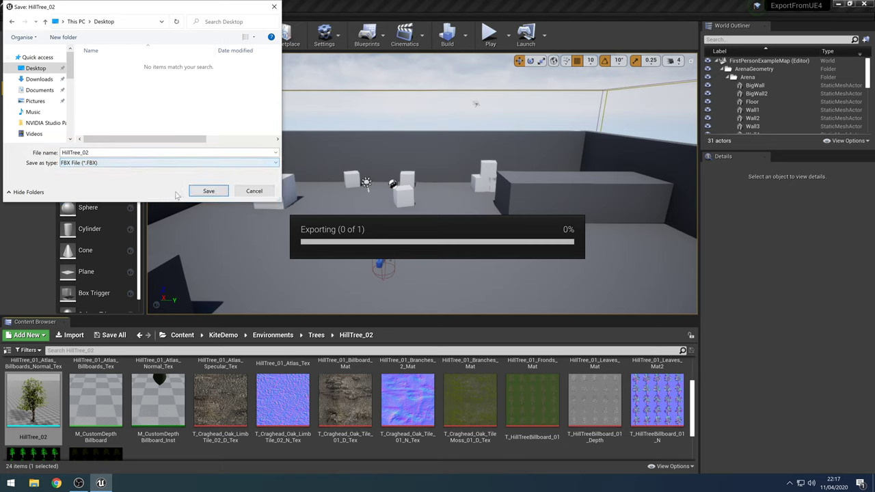
left_click(209, 191)
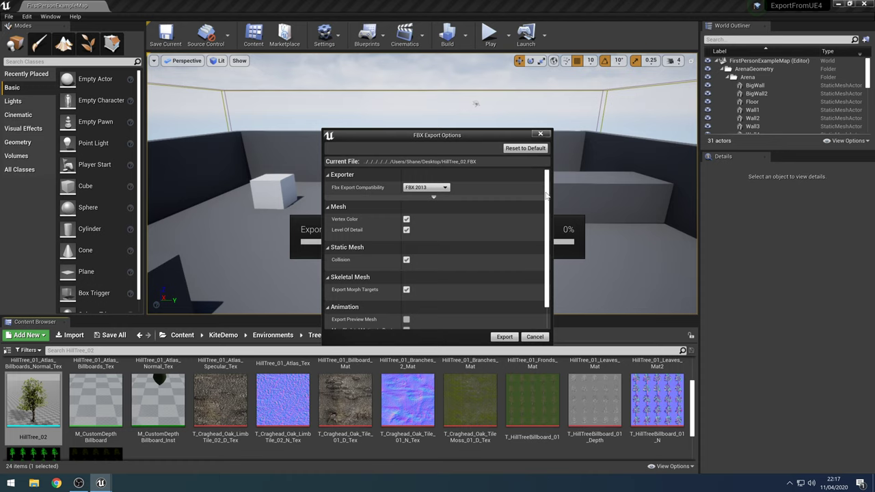
- Confirm the FBX export with Level Of Detail checked, then minimize the Unreal Editor
left_click_drag(547, 197, 546, 230)
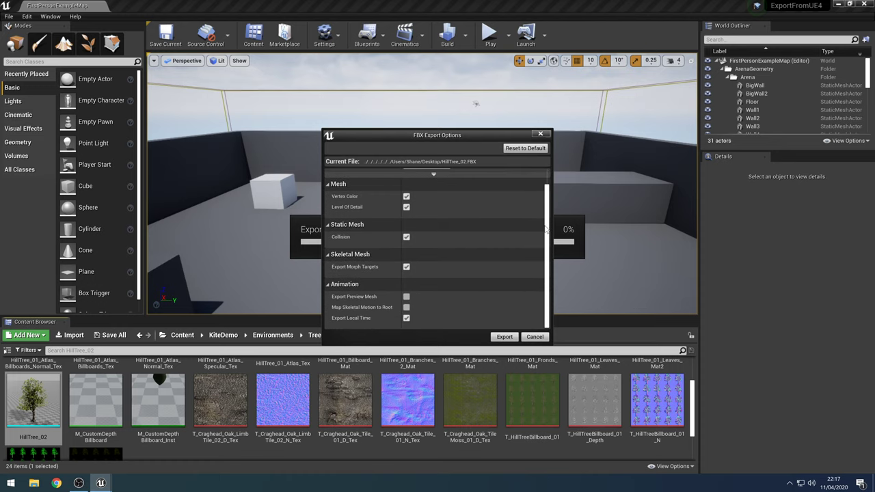
left_click(503, 337)
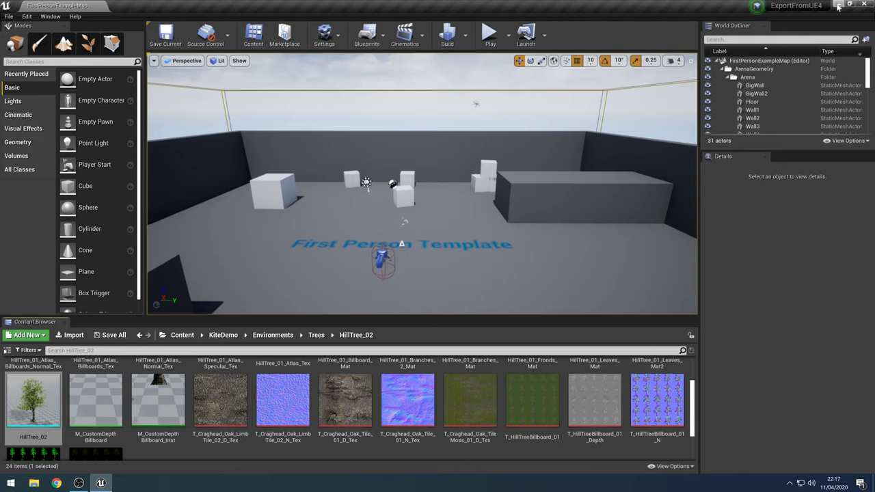
left_click(838, 5)
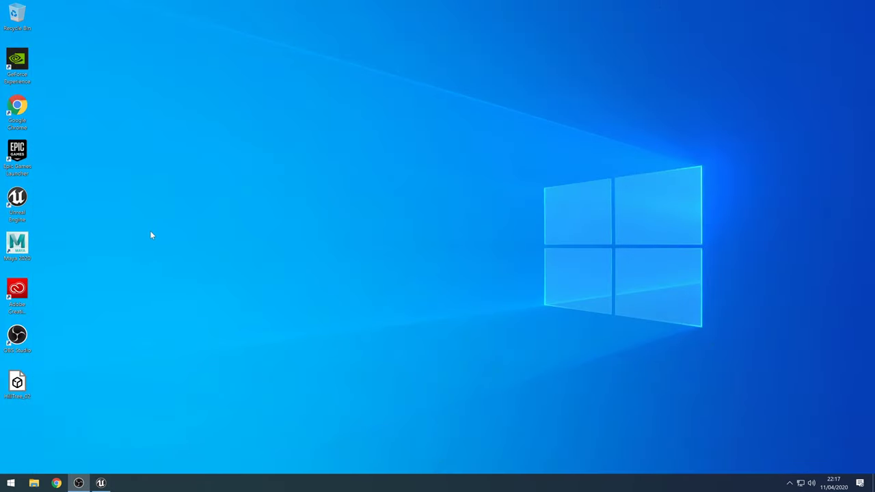
- Launch Maya 2020 and import HillTree_02.FBX from the Desktop into the empty scene
double_click(17, 245)
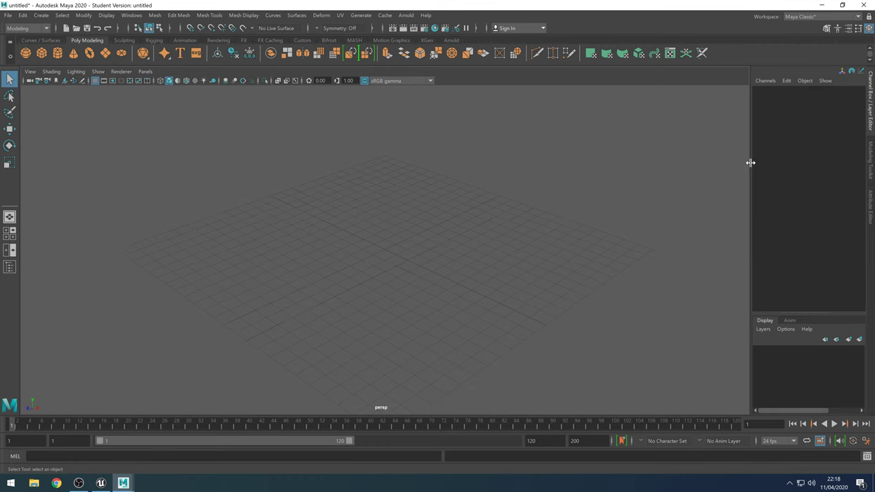
left_click(10, 16)
left_click(36, 115)
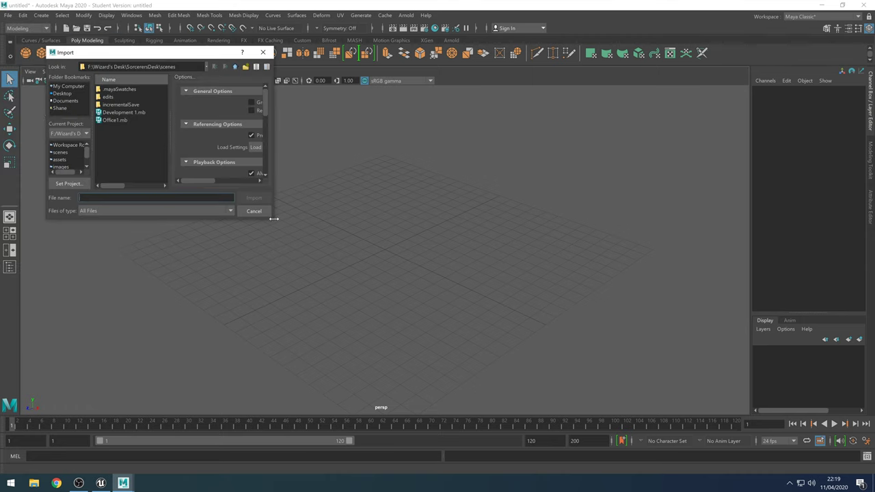
left_click_drag(272, 219, 357, 298)
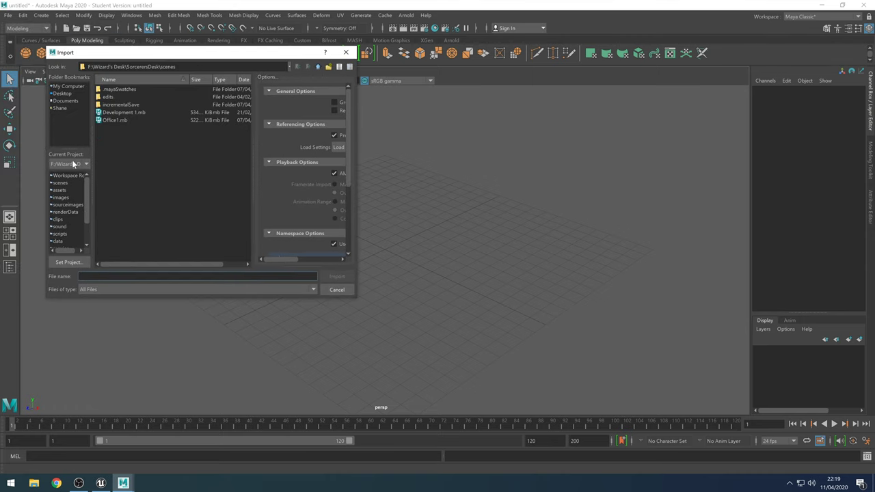
left_click(62, 93)
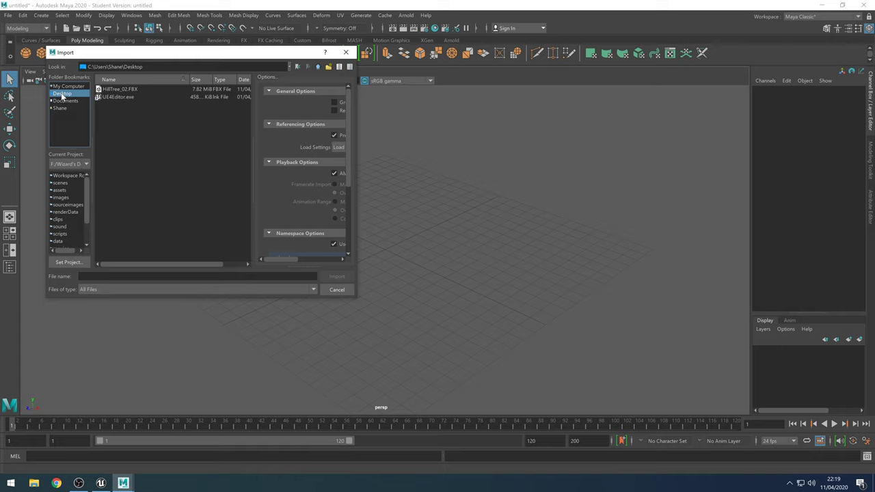
left_click(124, 90)
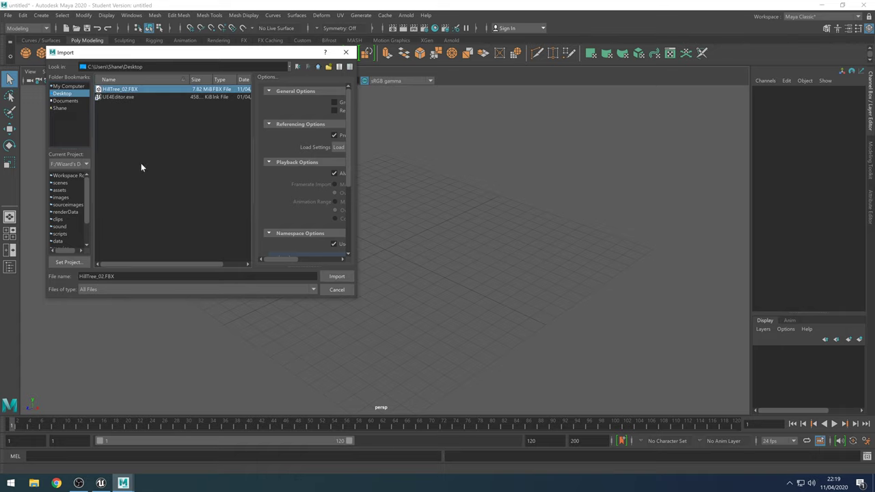
left_click(332, 278)
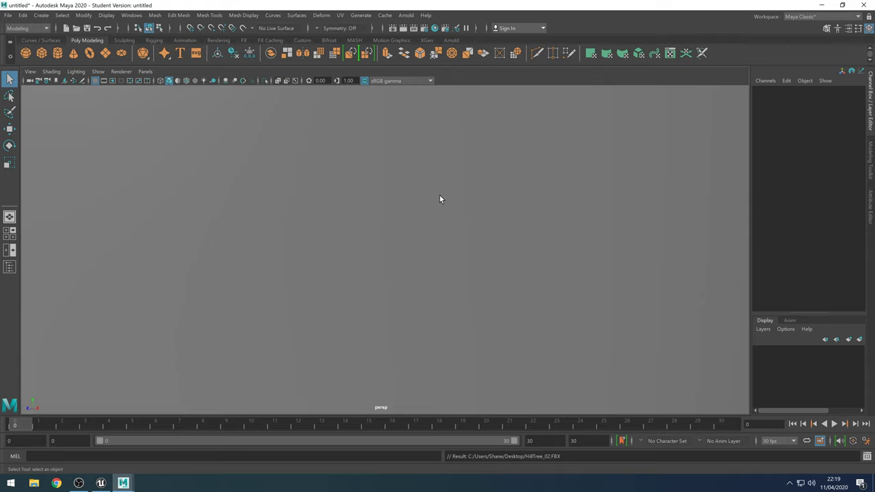
- Frame the imported tree and enable the Poly Count heads-up display
scroll(422, 177, "down", 5)
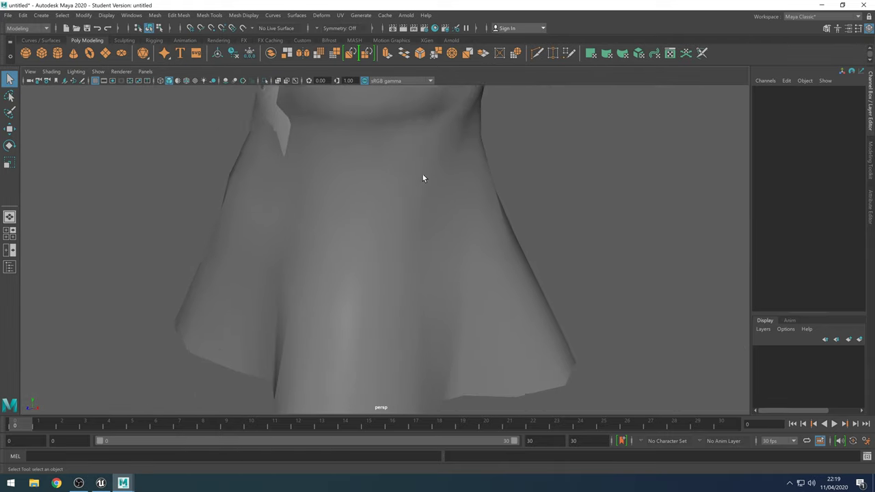
scroll(419, 173, "down", 5)
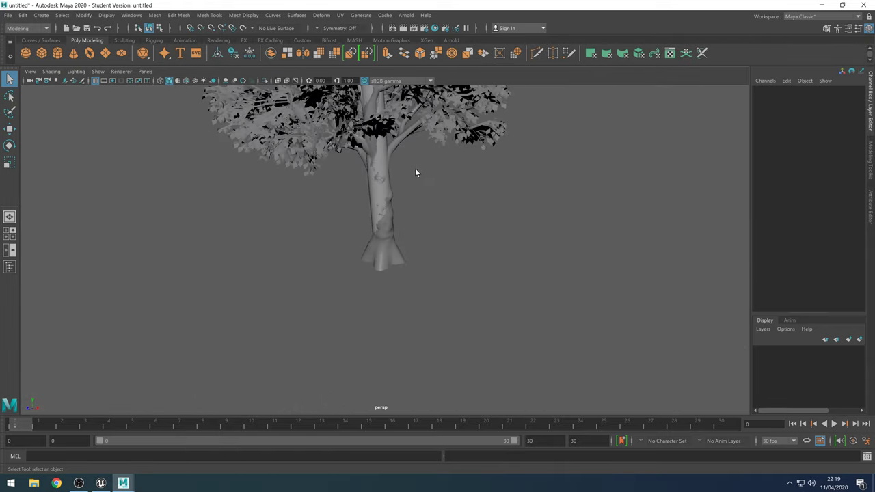
scroll(403, 171, "down", 5)
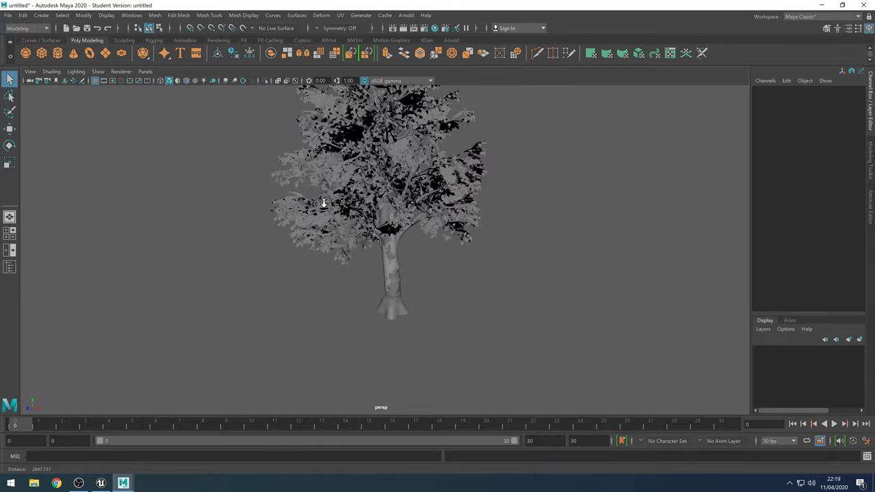
left_click_drag(346, 199, 268, 214, "alt")
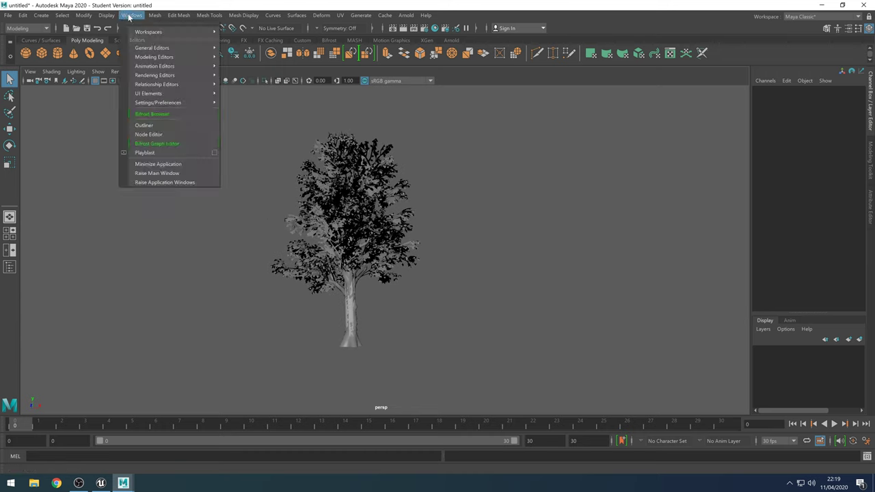
mouse_move(106, 15)
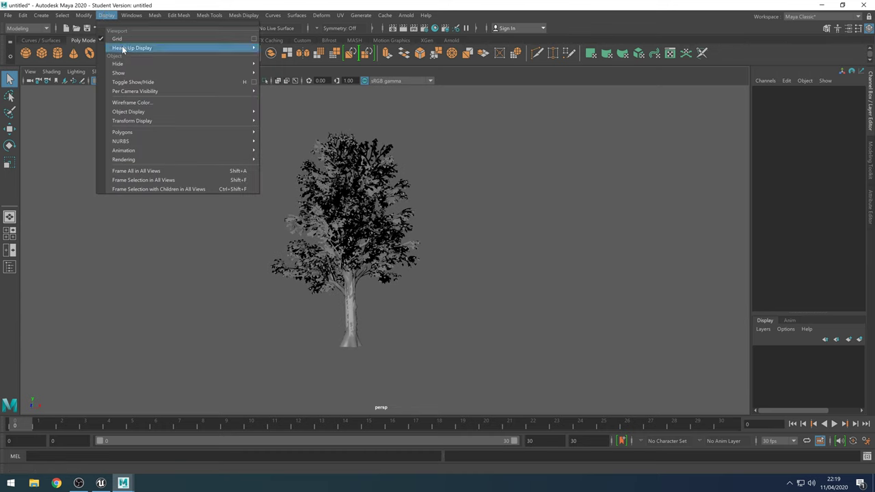
mouse_move(232, 49)
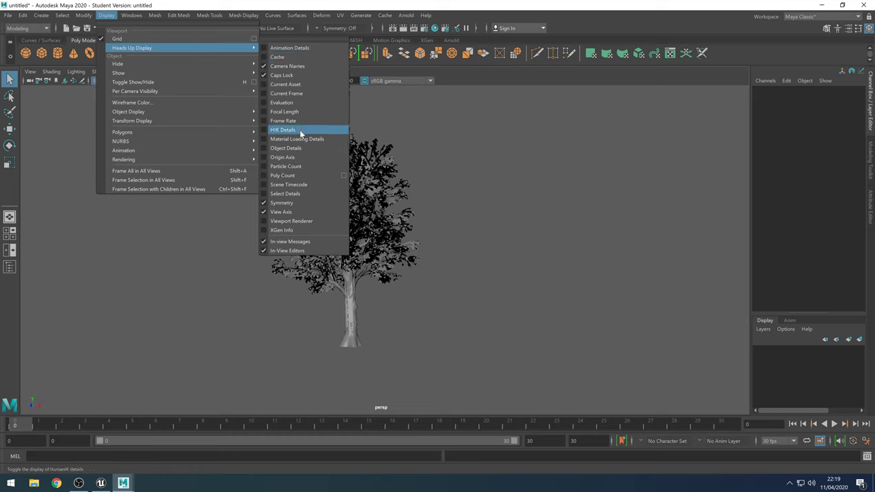
left_click(292, 175)
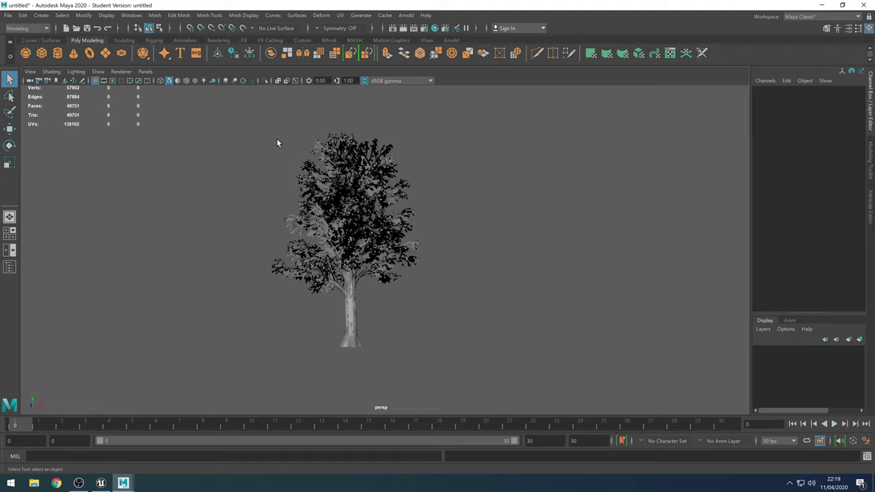
- Zoom to read the counts: 57902 verts, 97884 edges, 49751 faces, 138102 UVs
scroll(298, 146, "up", 5)
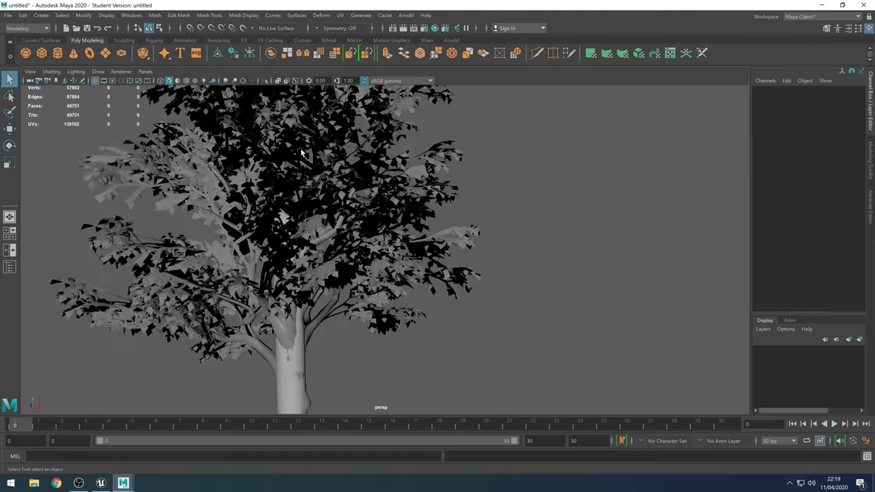
scroll(297, 142, "down", 5)
scroll(298, 137, "down", 5)
scroll(296, 134, "up", 7)
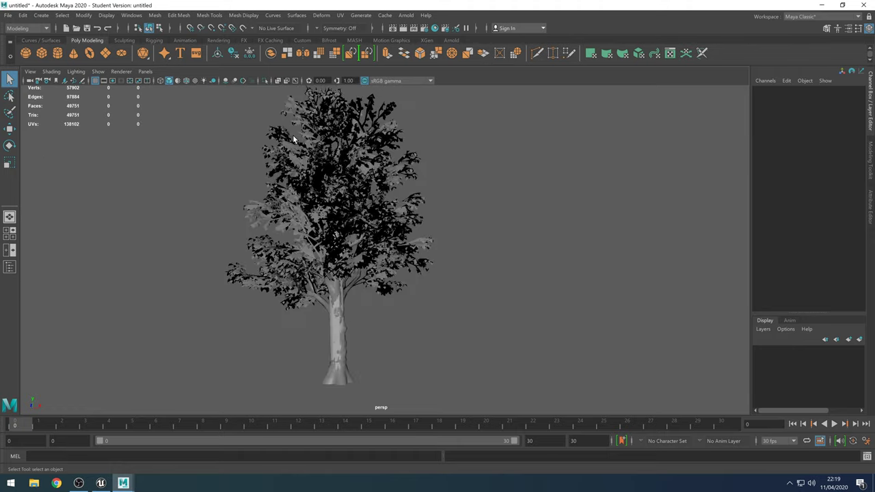
scroll(299, 140, "down", 2)
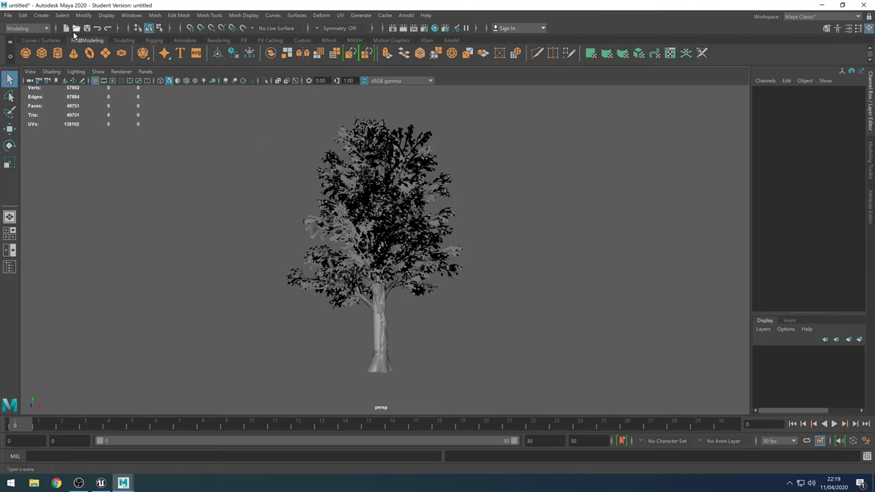
left_click(132, 15)
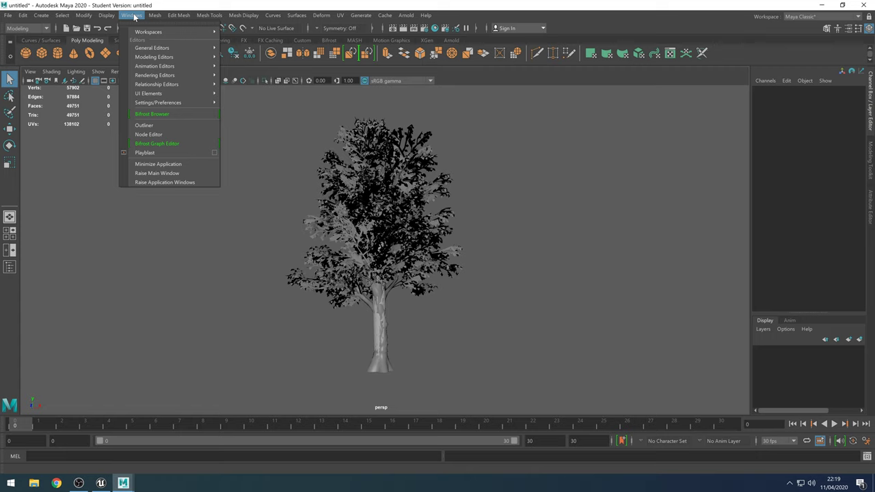
- Open the Outliner and expand HillTree_02 to show LOD0–LOD3 and the UCX collision mesh
left_click(145, 125)
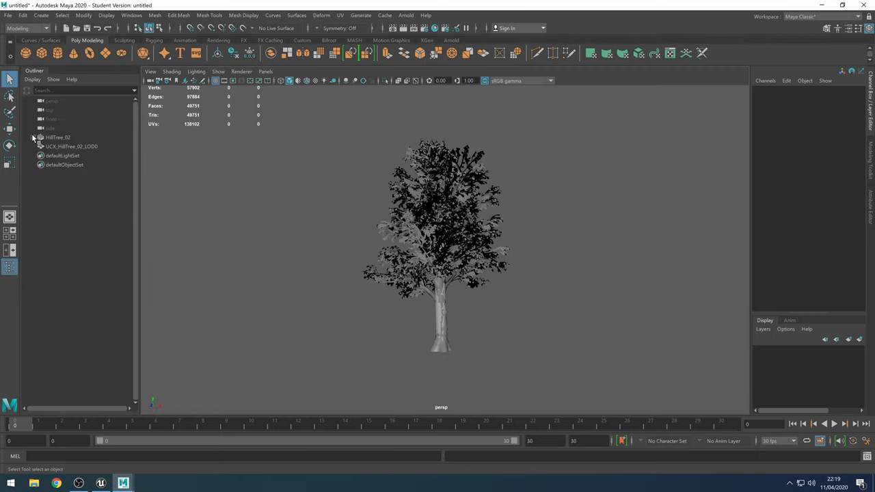
left_click(58, 147)
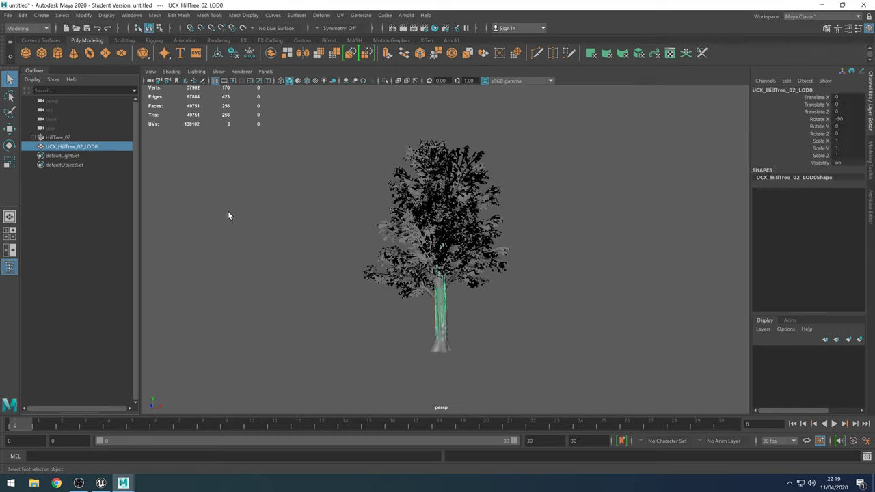
left_click(33, 138)
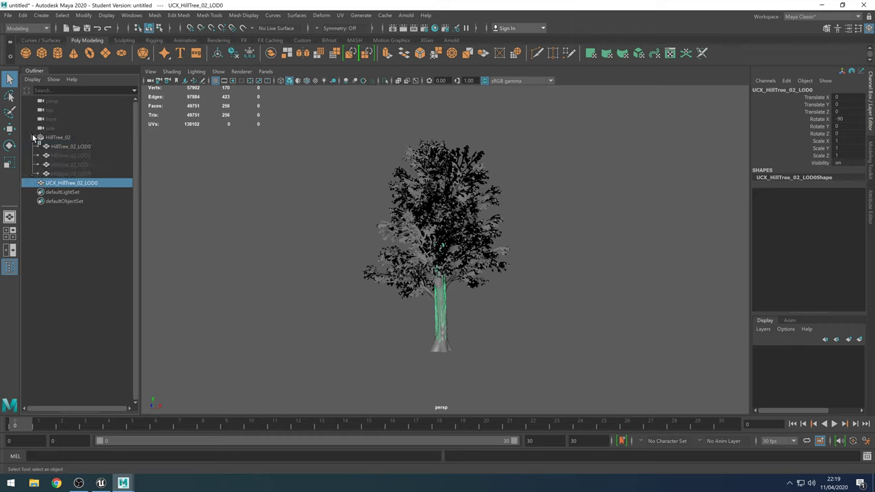
- Frame HillTree_02_LOD0 in the viewport, then select the HillTree_02 LOD group
left_click(70, 146)
scroll(304, 185, "down", 10)
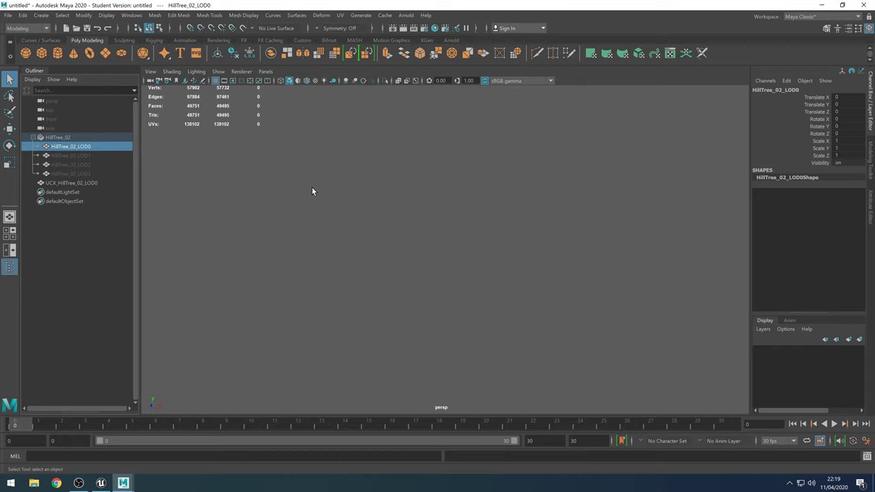
key("f")
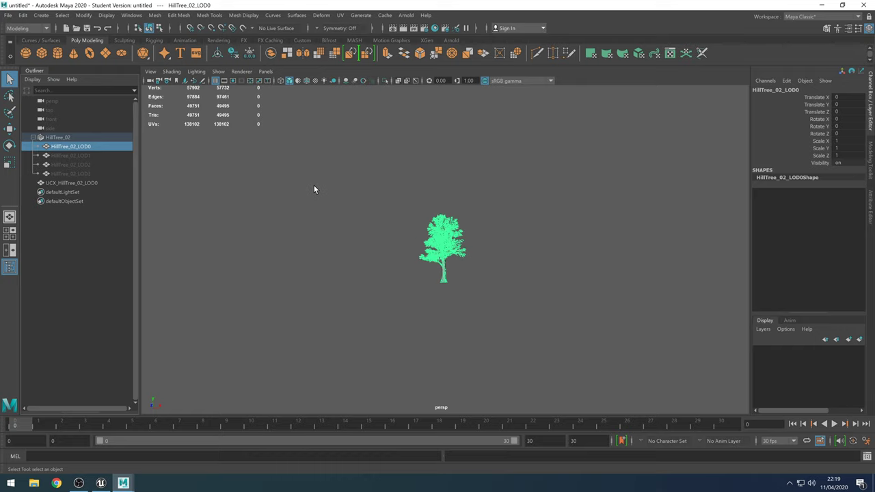
scroll(313, 186, "up", 8)
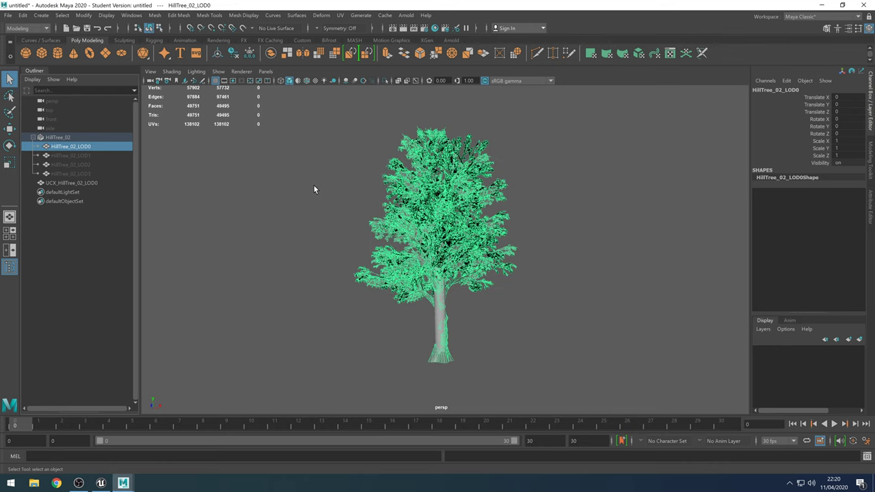
scroll(313, 188, "up", 3)
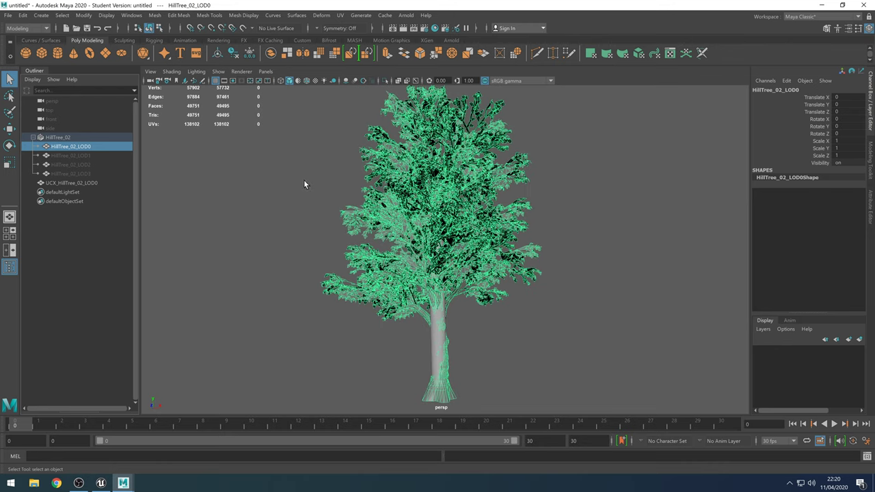
left_click(60, 136)
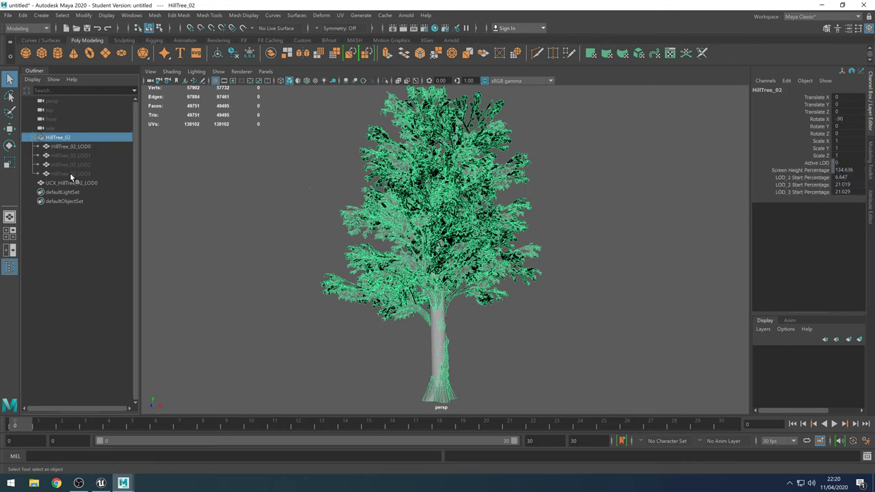
- Ungroup the HillTree_02 LOD group with Edit > LOD > Ungroup LOD Group
left_click(23, 15)
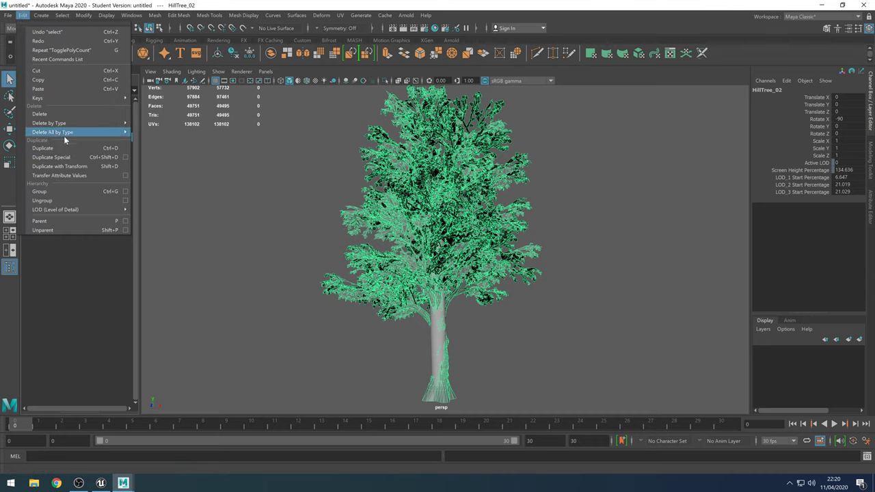
mouse_move(79, 211)
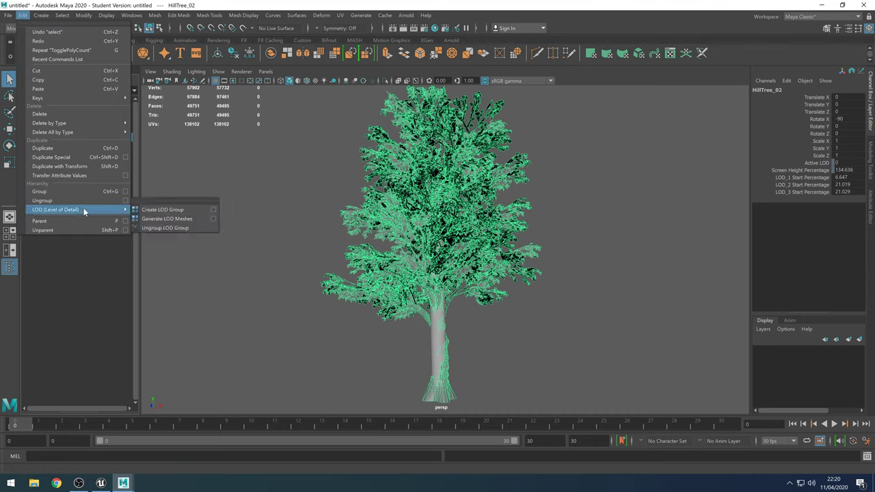
left_click(167, 228)
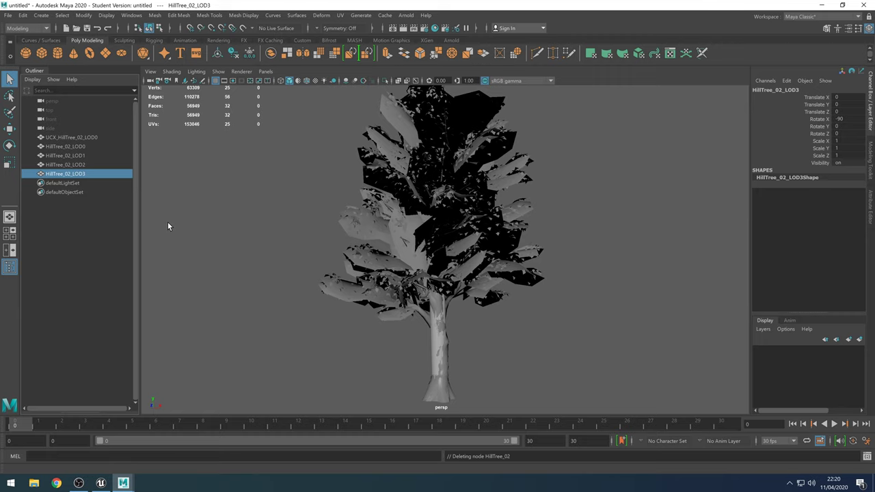
- Delete the full-detail HillTree_02_LOD0 mesh and rename HillTree_02_LOD1 to HillTree_02_LOD0
key("Delete")
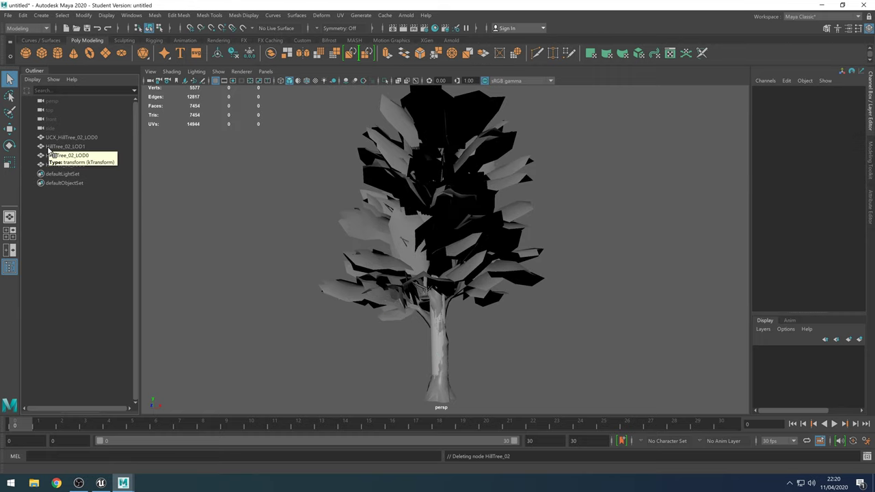
left_click(63, 147)
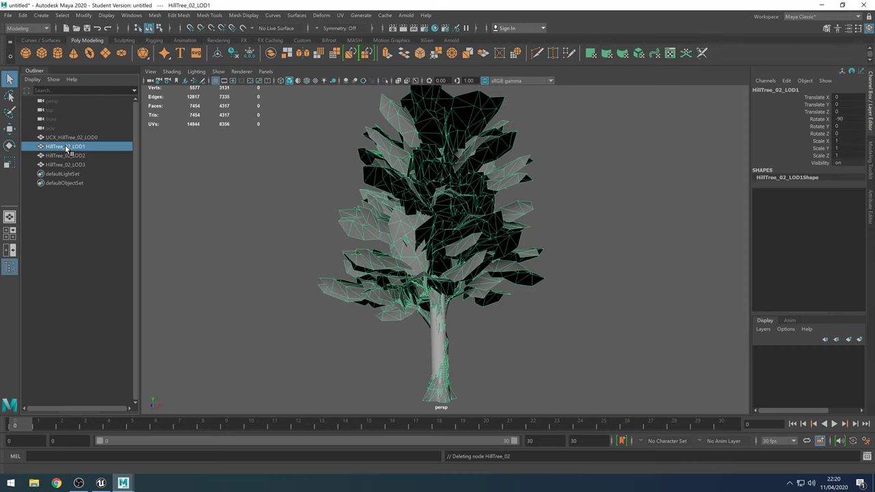
double_click(67, 147)
key("Right")
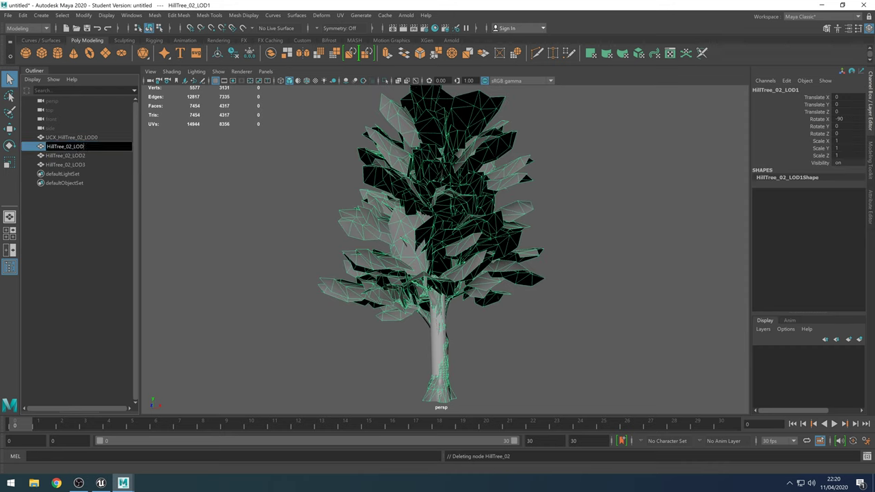
type("0")
key("Return")
- Rename HillTree_02_LOD2 to HillTree_02_LOD1 and start renaming HillTree_02_LOD3
double_click(107, 156)
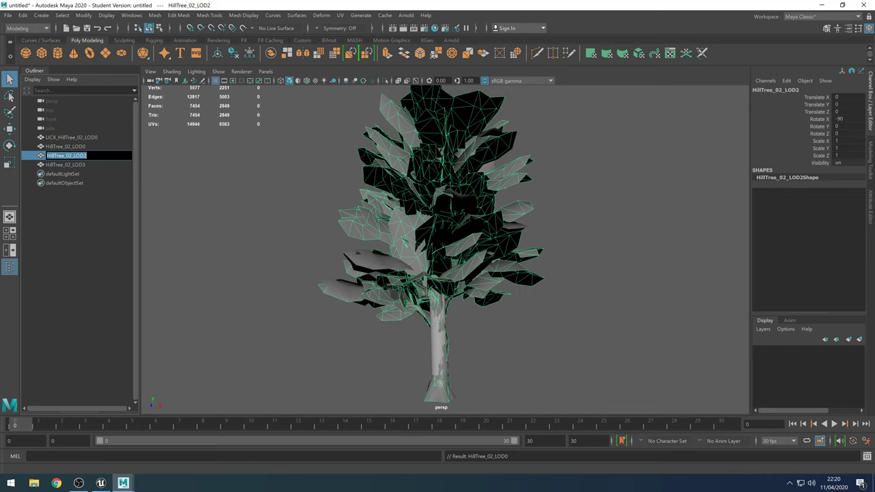
key("Right")
key("BackSpace")
type("1")
key("Return")
double_click(72, 165)
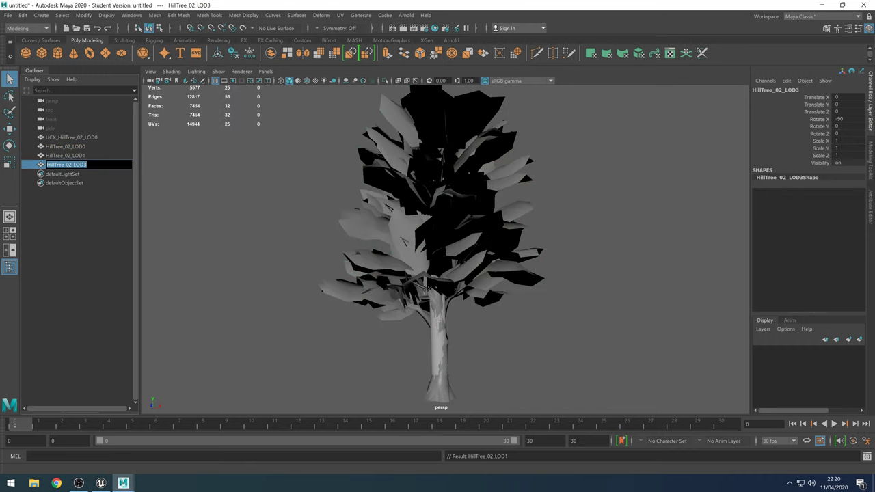
key("Right")
- Finish naming HillTree_02_LOD2, then group LOD0, LOD1 and LOD2 into LOD_Group_1 with Create LOD Group
left_click(109, 232)
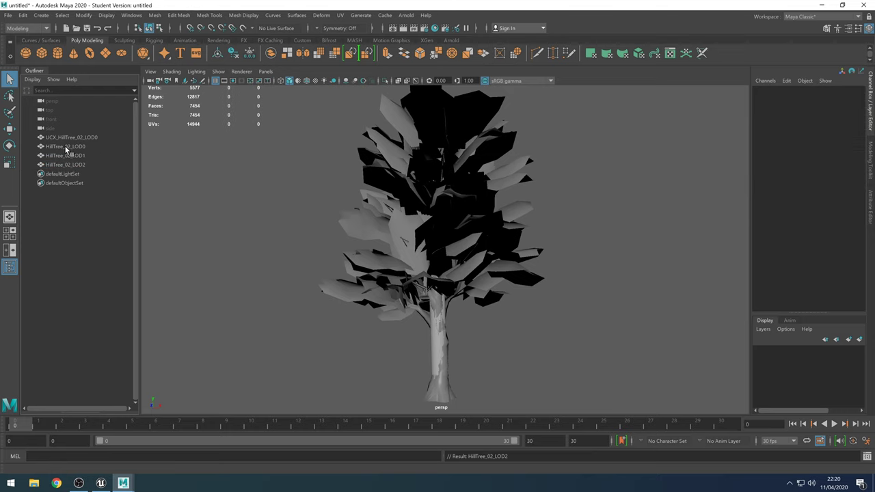
left_click(65, 147)
left_click(66, 156, "shift")
left_click(67, 160, "shift")
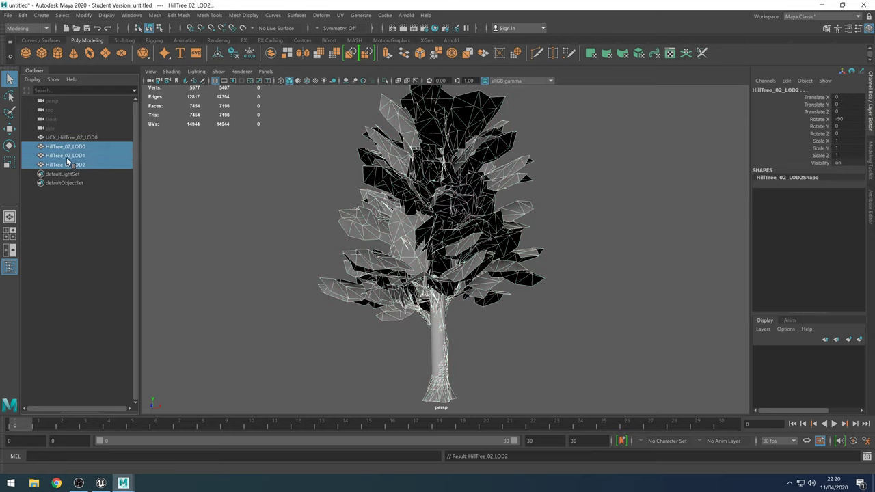
left_click(22, 15)
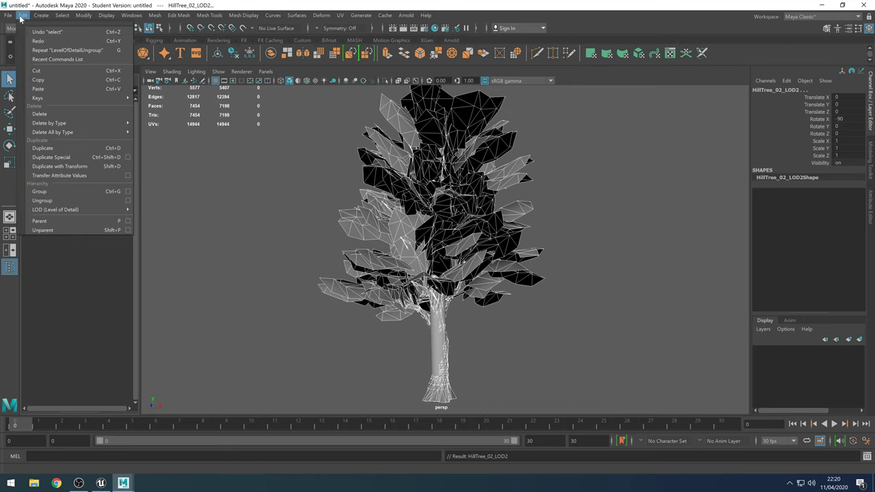
mouse_move(88, 211)
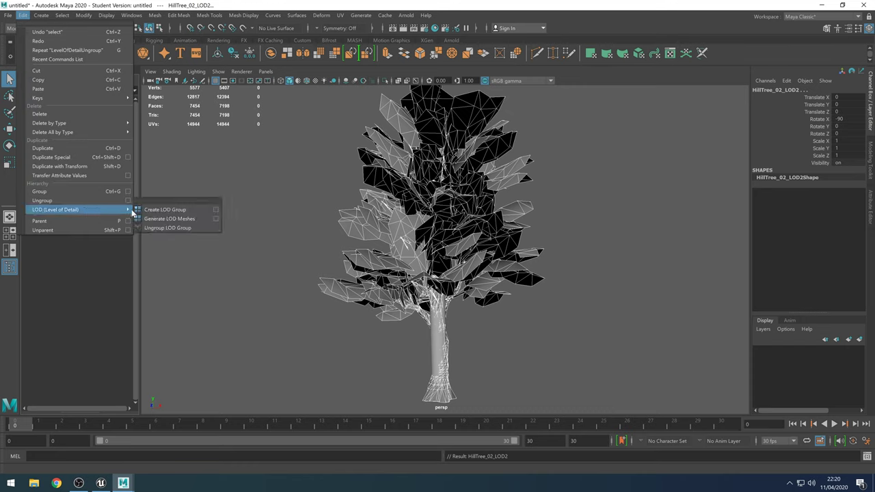
left_click(175, 210)
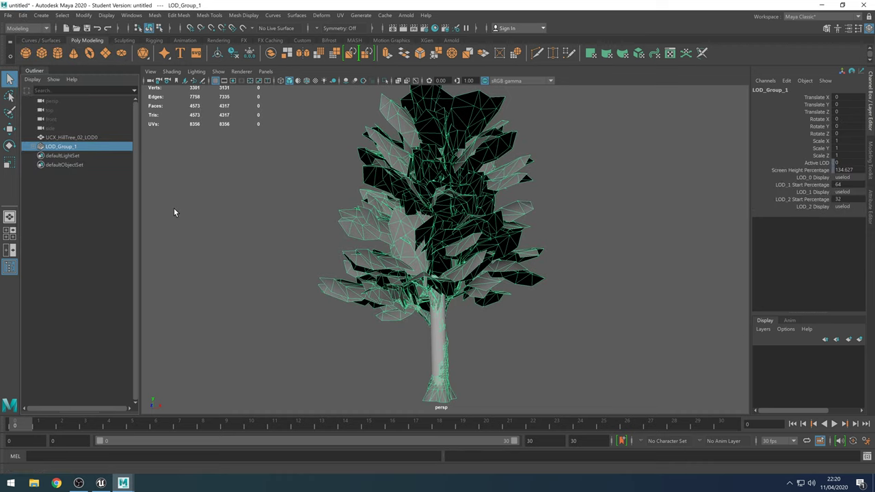
left_click(32, 146)
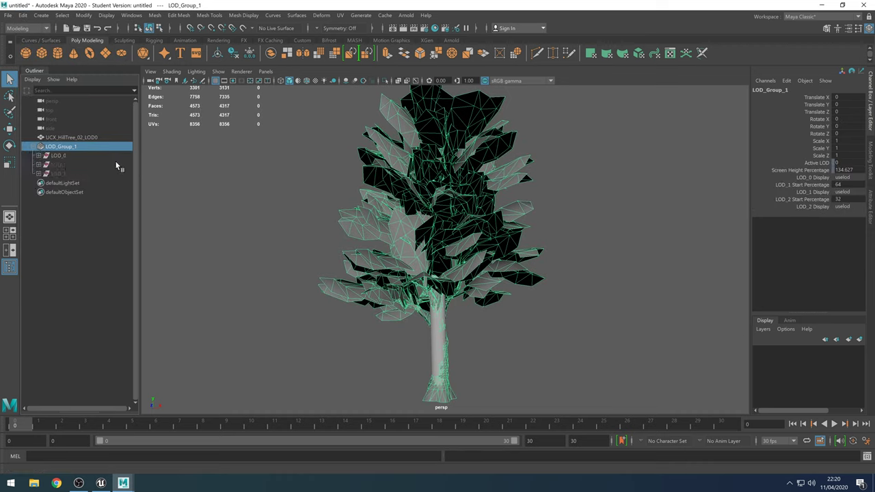
- Expand LOD_0, LOD_1 and LOD_2, and zoom the viewport to watch the tree switch levels
left_click(38, 156)
left_click(39, 174)
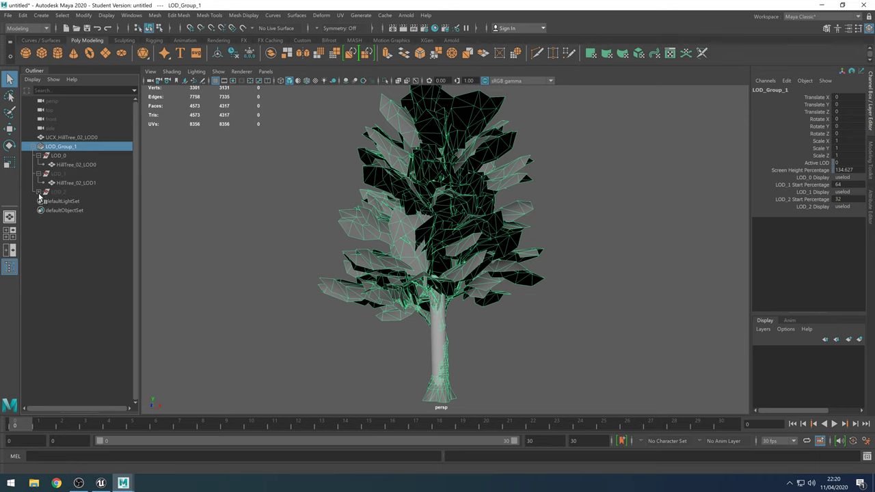
left_click(38, 192)
scroll(277, 178, "up", 2)
scroll(277, 178, "up", 3)
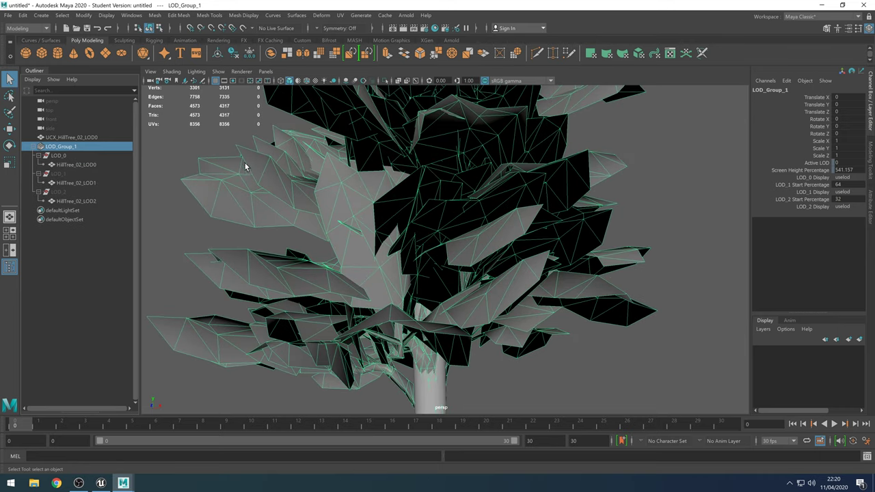
scroll(157, 177, "down", 8)
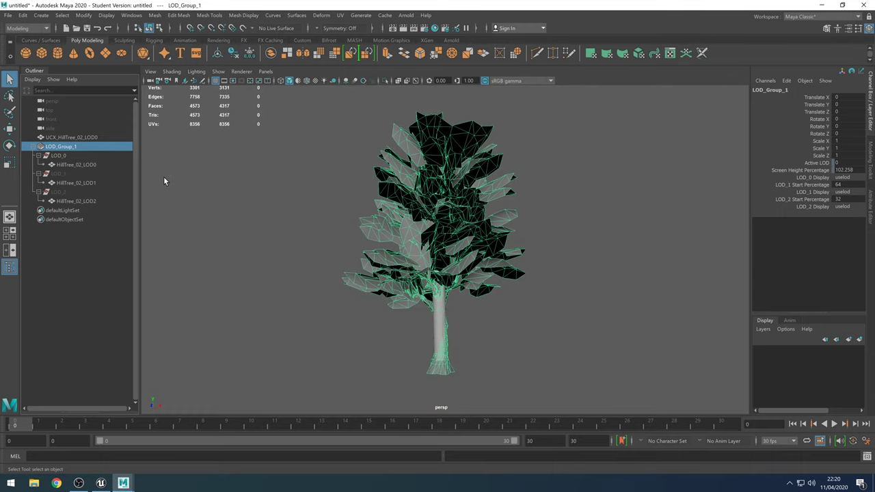
scroll(167, 175, "down", 3)
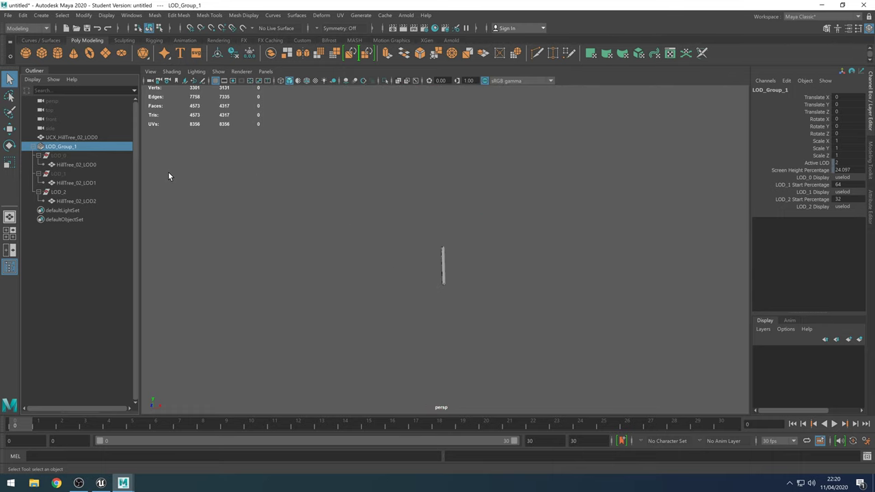
scroll(168, 171, "up", 1)
- Select the HillTree_02_LOD2 mesh and zoom in and out to check the LOD changes
left_click(523, 242)
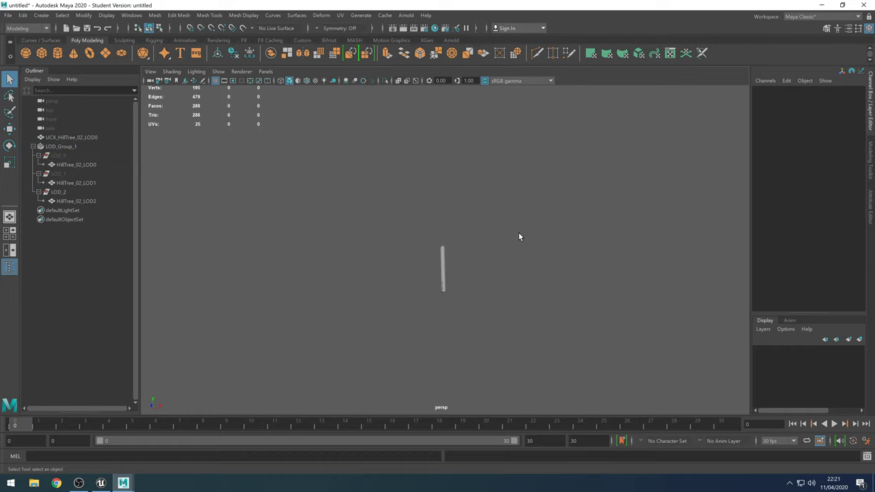
left_click(77, 201)
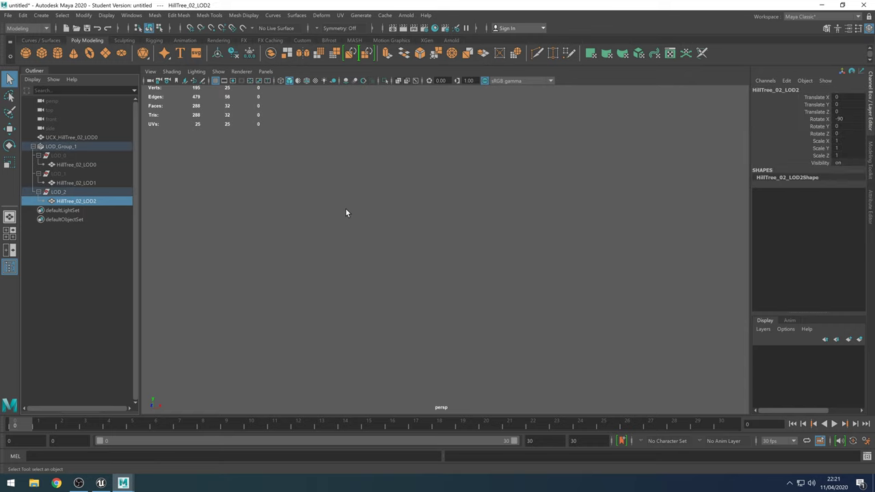
scroll(346, 208, "up", 5)
scroll(325, 212, "up", 5)
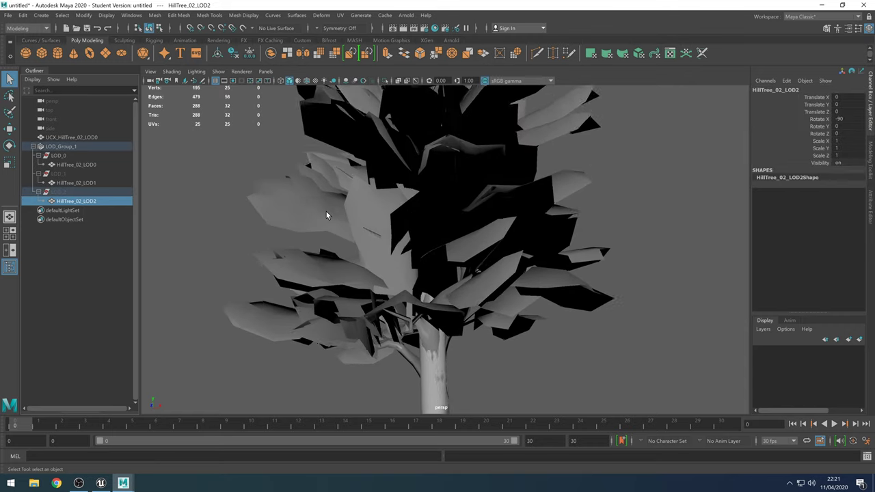
scroll(321, 209, "down", 2)
scroll(286, 204, "up", 2)
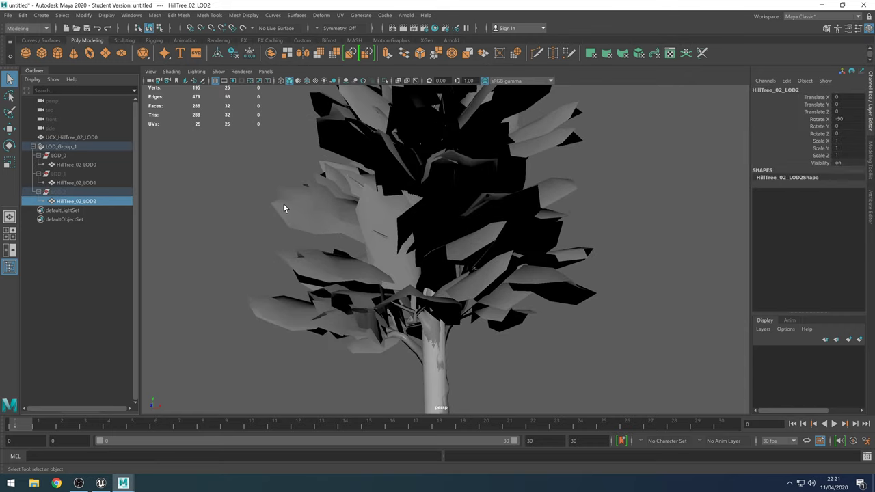
scroll(284, 206, "up", 2)
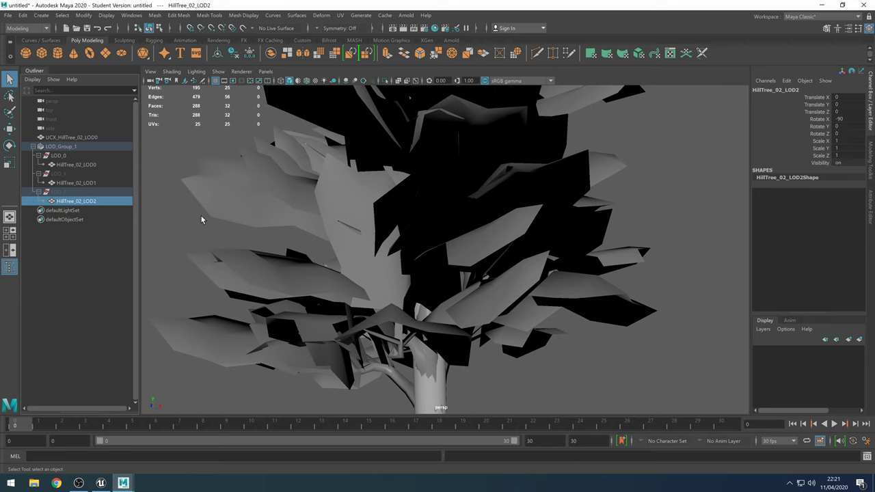
scroll(150, 205, "down", 4)
- Set up Export All to the Desktop as FBX export with the name HillTree_02.FBX
left_click(153, 205)
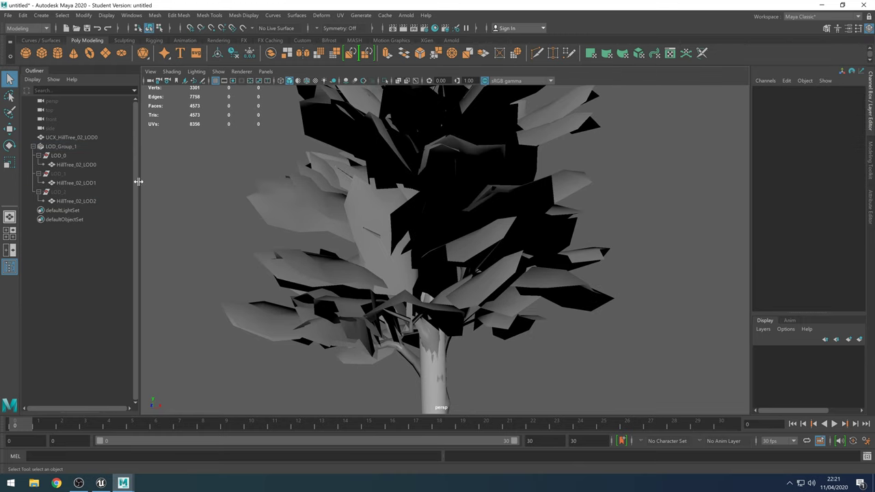
left_click(7, 15)
left_click(42, 125)
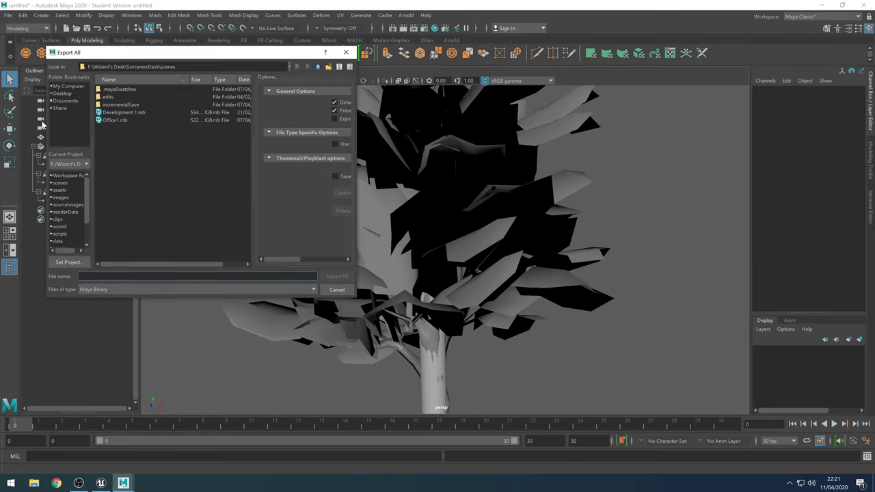
left_click(61, 93)
left_click(166, 289)
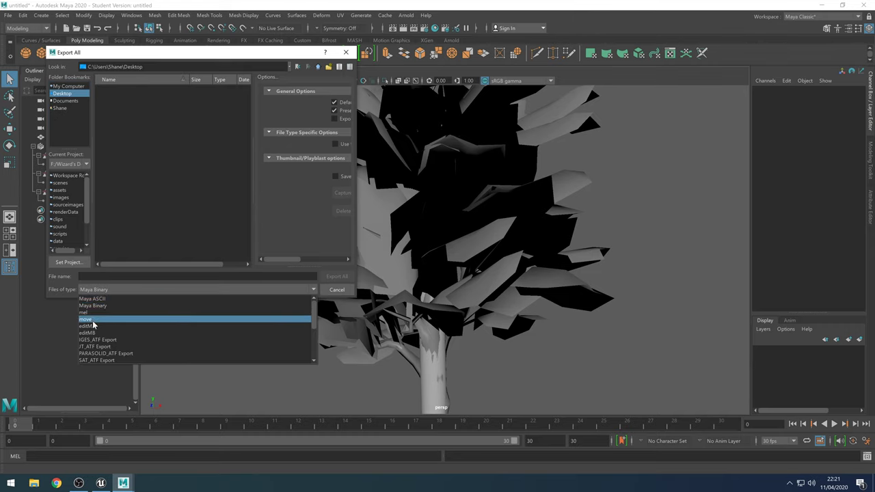
left_click(117, 353)
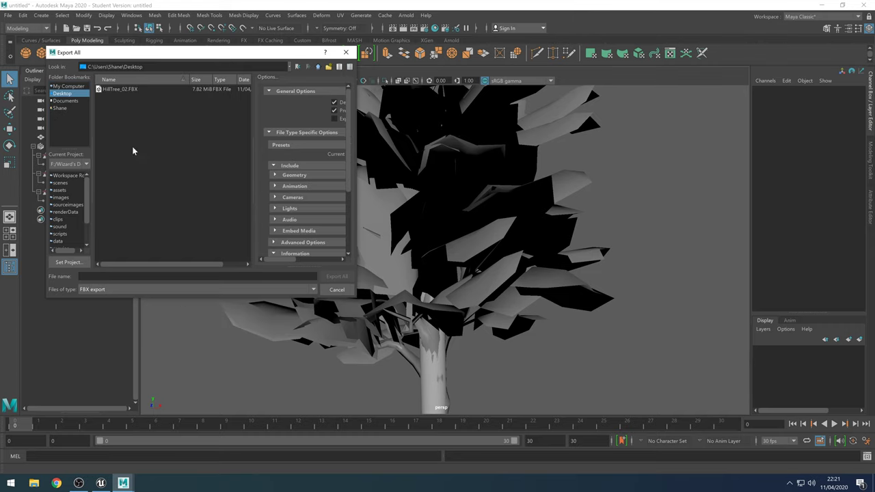
left_click(116, 90)
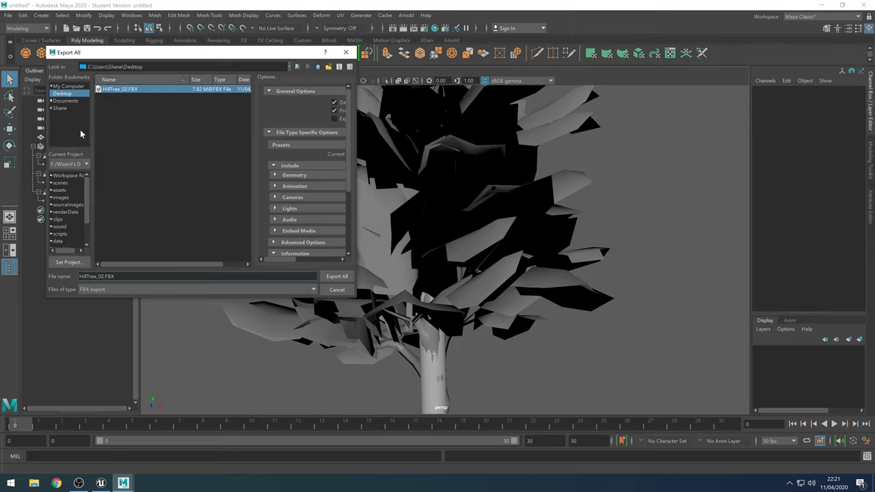
- Rename the existing file to HillTree_02Old.FBX and export the scene as HillTree_02.FBX
right_click(107, 88)
left_click(130, 93)
key("End")
key("Left")
key("Left")
key("Left")
key("Left")
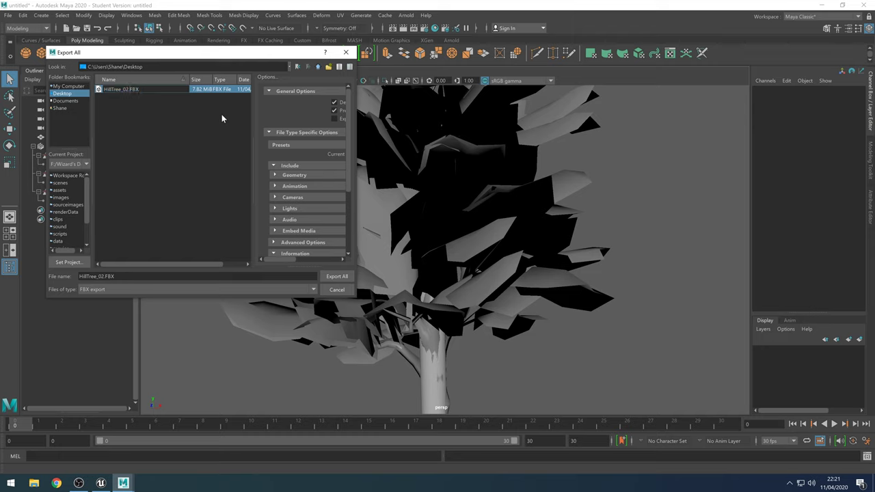
type("Old")
left_click(177, 146)
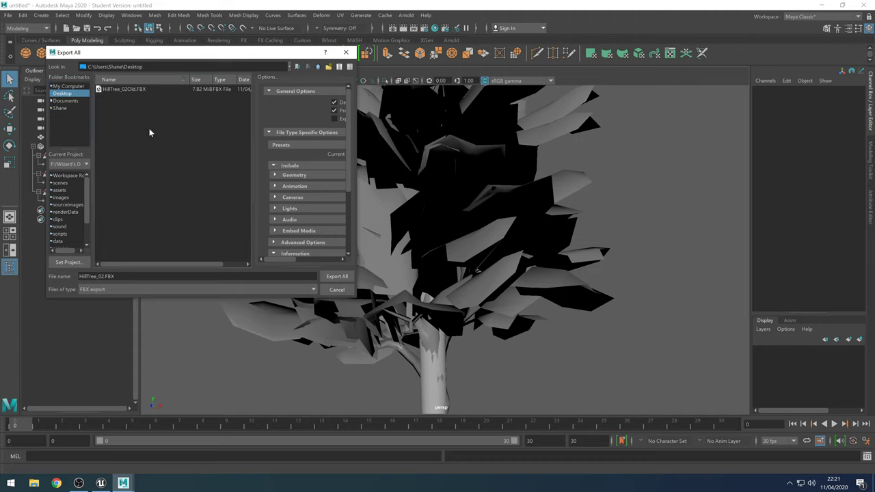
left_click(337, 276)
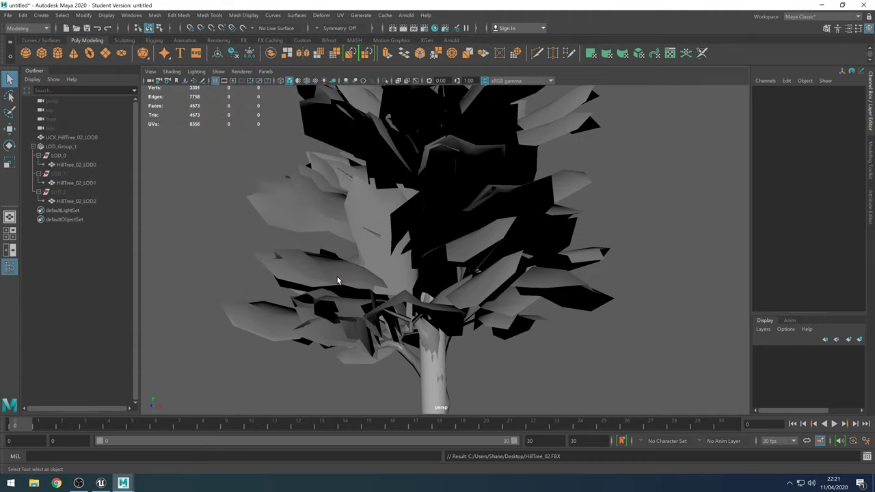
- Switch from Maya to Unreal, zoom the HillTree_02 mesh preview, then return to the level editor
left_click(821, 5)
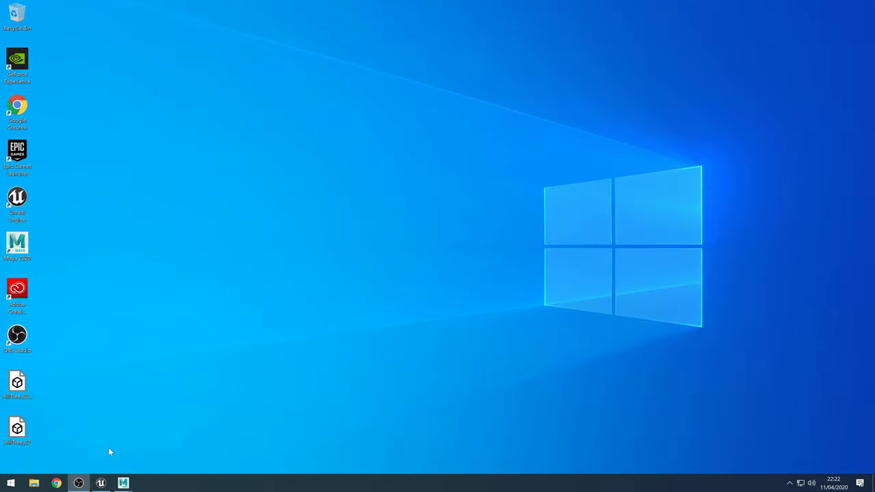
left_click(101, 483)
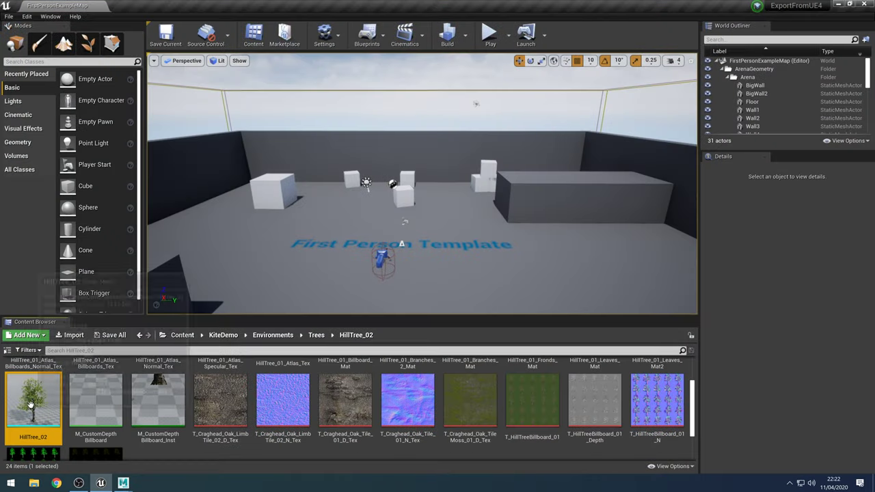
double_click(30, 404)
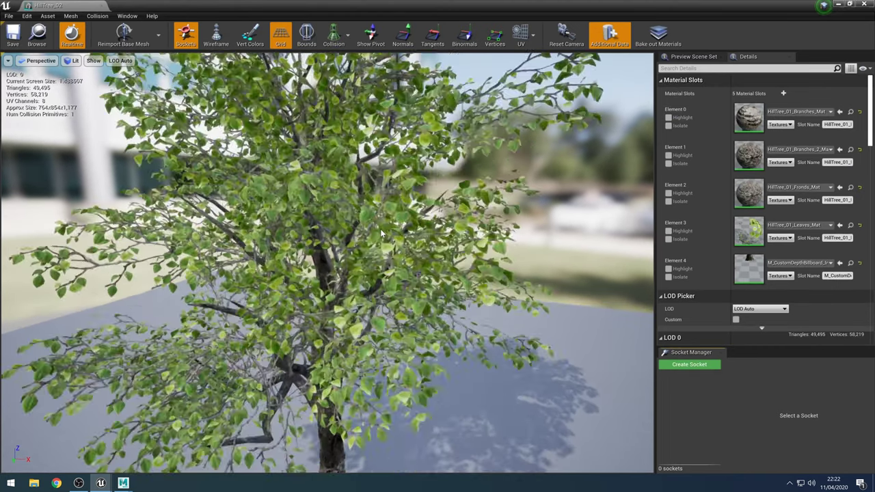
scroll(381, 232, "down", 6)
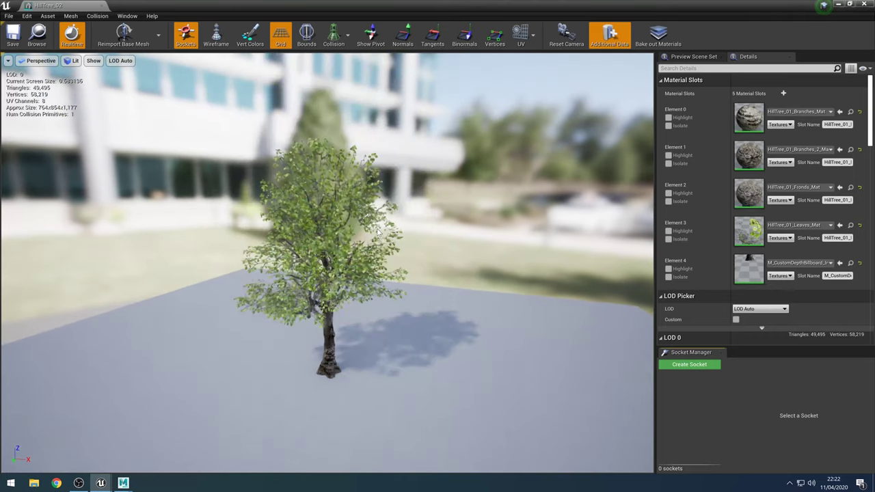
scroll(379, 232, "down", 2)
scroll(371, 231, "up", 4)
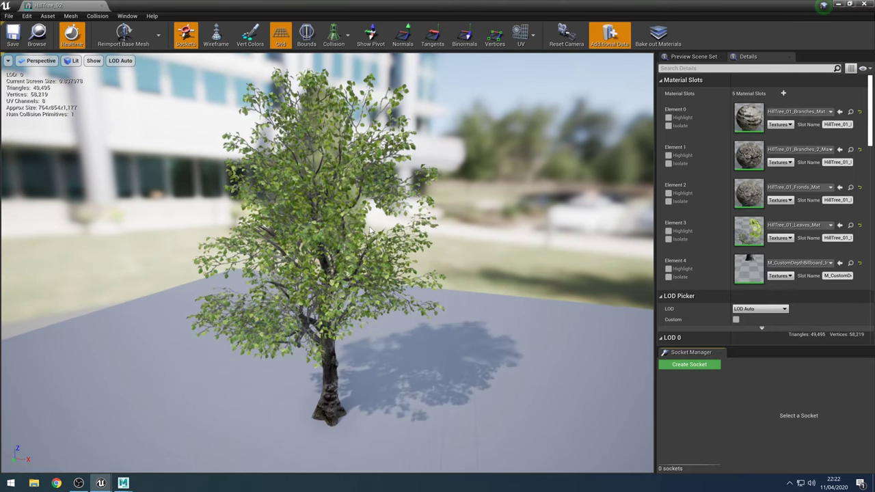
scroll(371, 231, "up", 4)
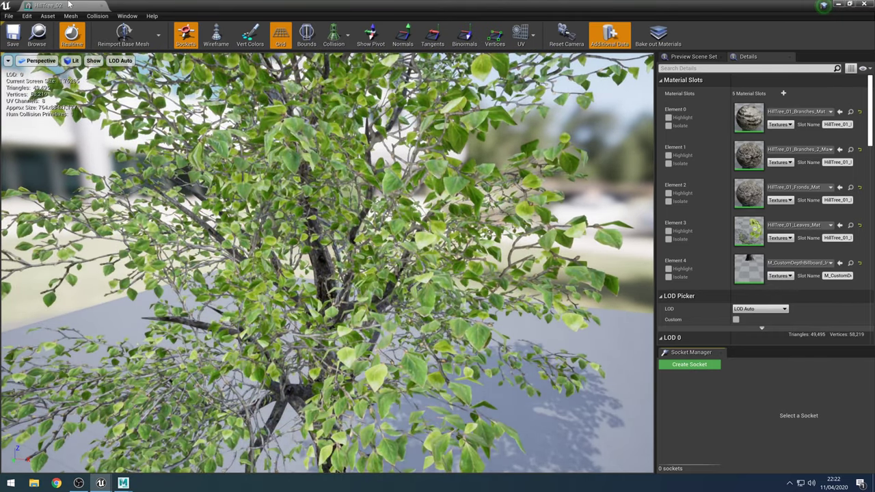
left_click_drag(69, 5, 137, 51)
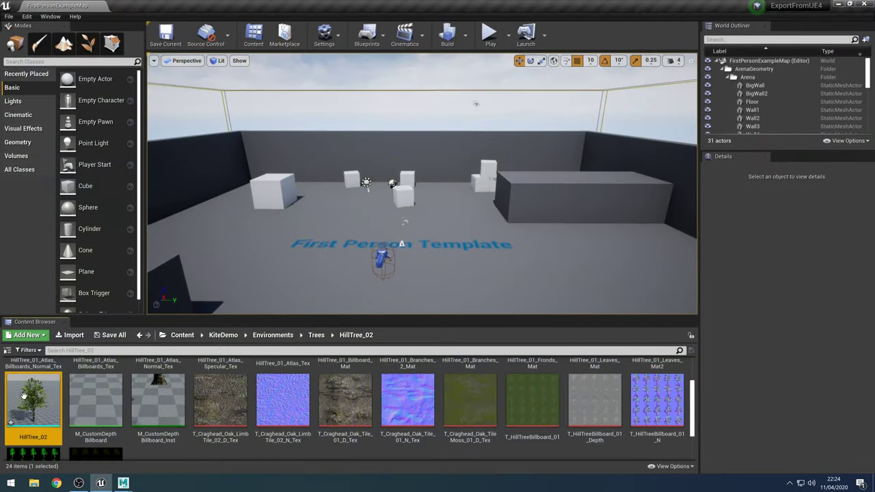
- Force-delete the old HillTree_02 static mesh asset from the Content Browser
right_click(42, 385)
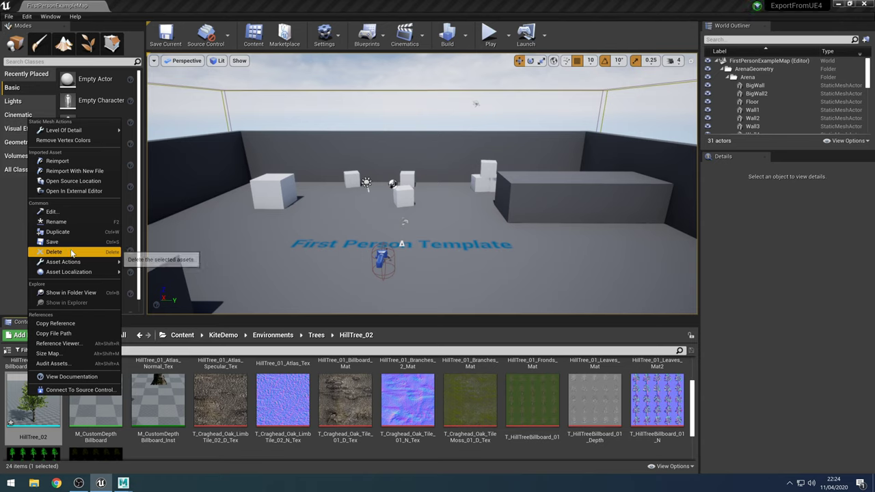
left_click(71, 253)
left_click(437, 386)
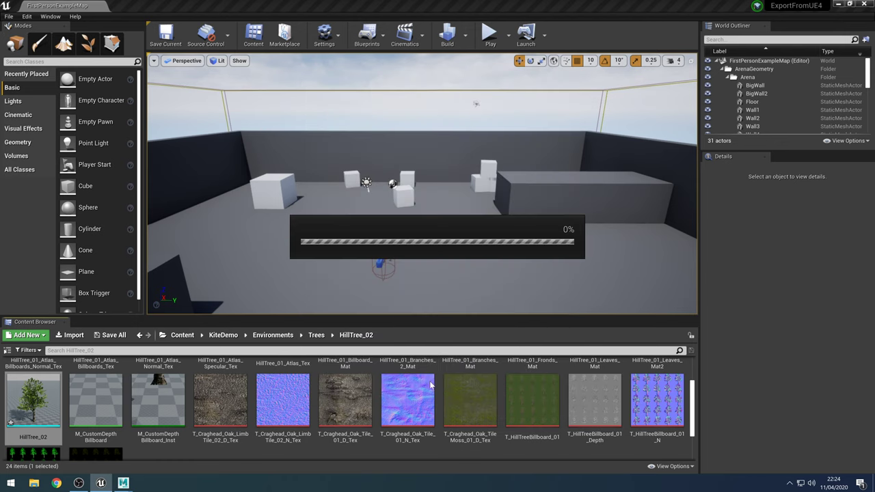
left_click(14, 13)
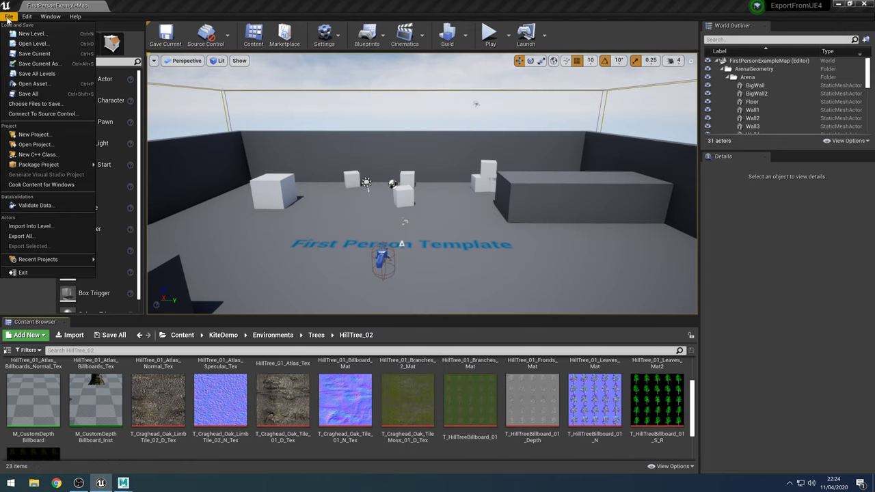
key("Escape")
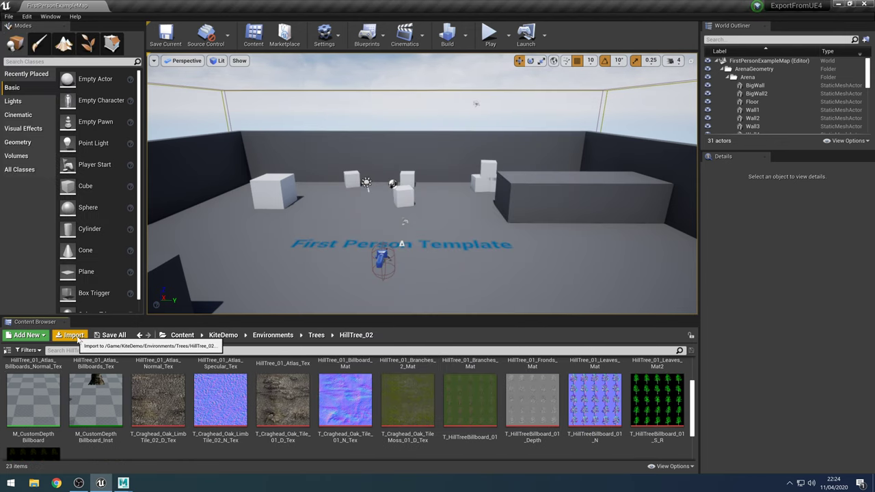
- Import the HillTree_02 FBX with Static Mesh LODGroup set to Foliage and Import Mesh LODs enabled
left_click(73, 335)
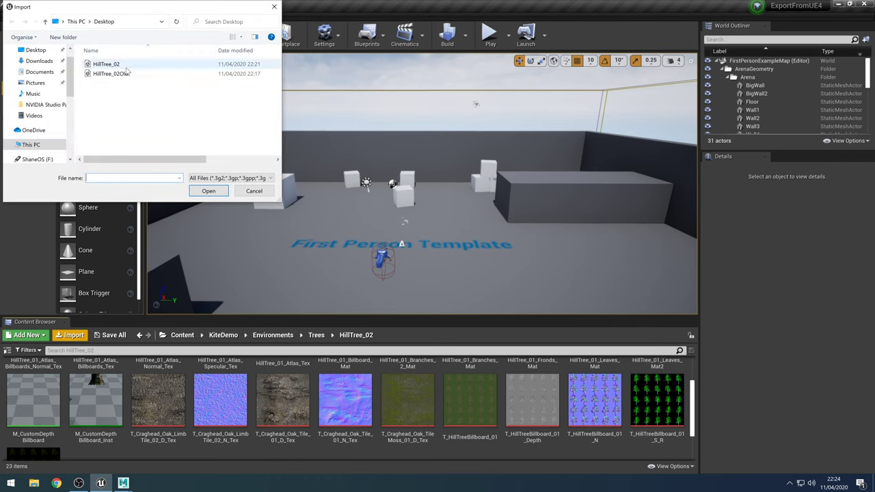
left_click(123, 65)
left_click(208, 190)
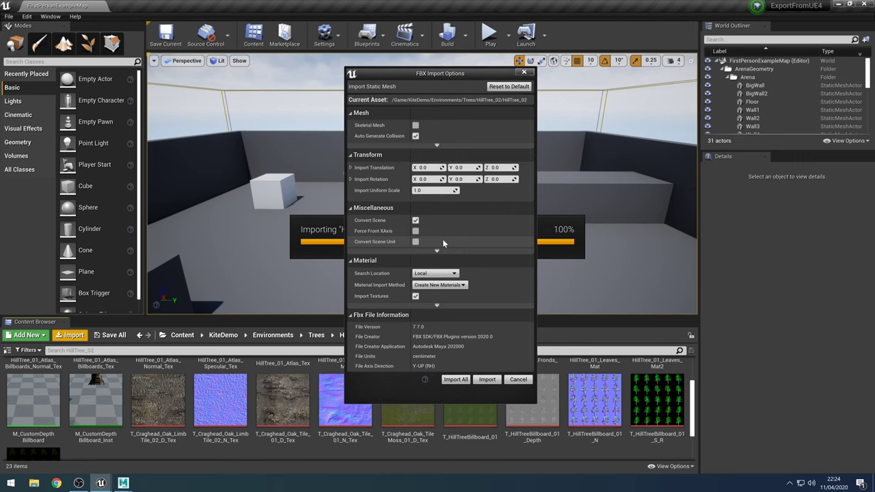
left_click(436, 145)
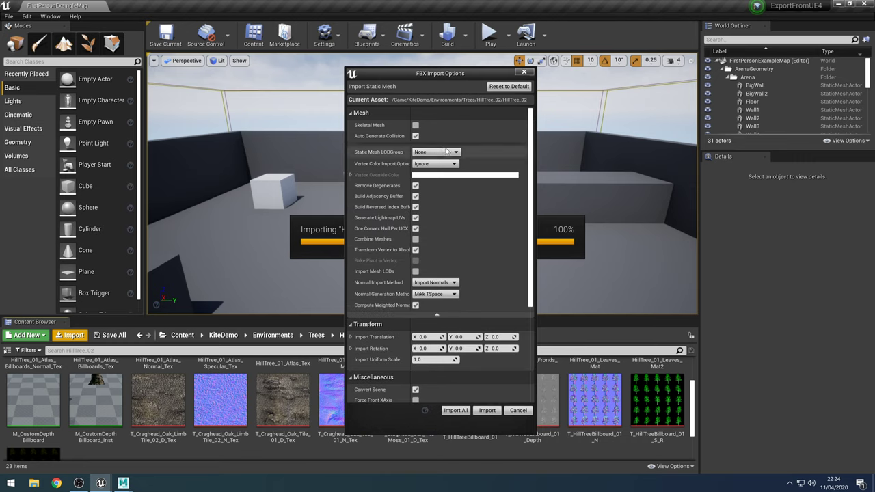
left_click(457, 153)
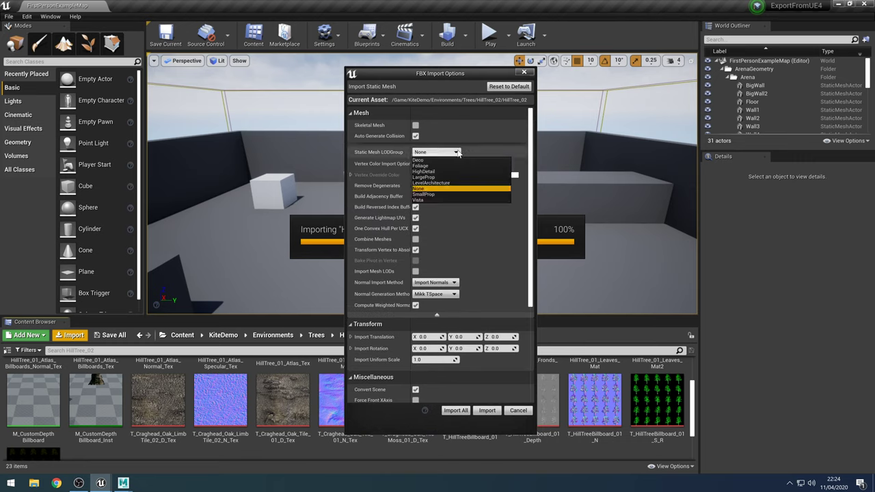
left_click(436, 165)
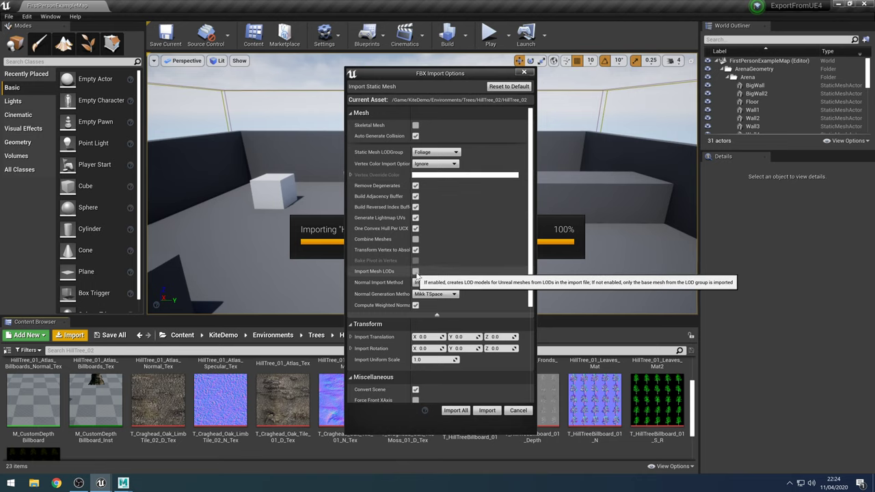
left_click(415, 271)
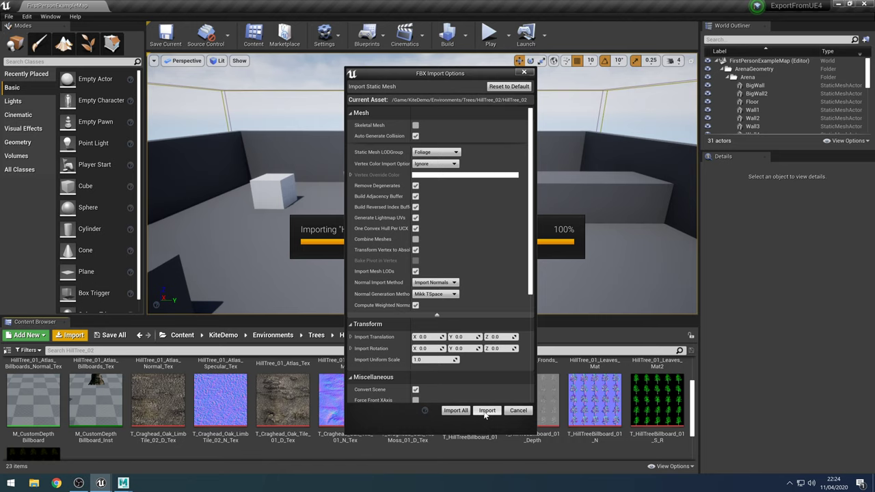
left_click(486, 412)
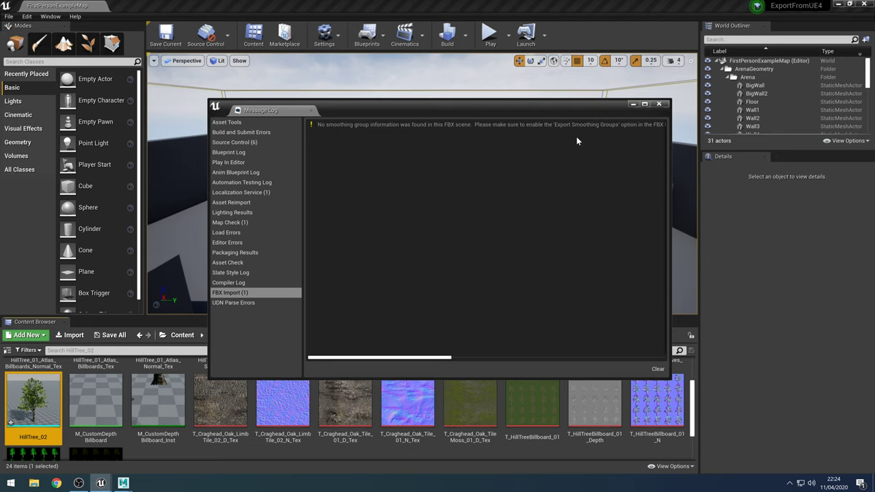
left_click(21, 398)
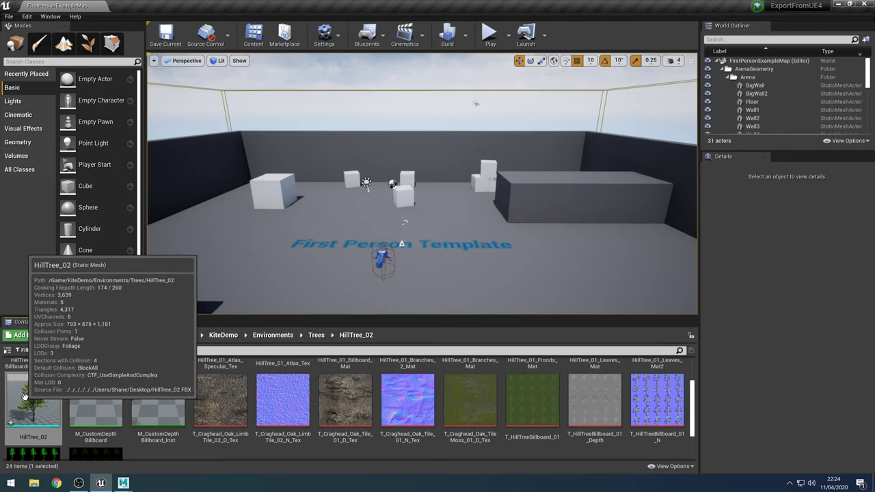
- Open the re-imported HillTree_02 mesh and preview LOD 0, LOD 1 and LOD 2
double_click(21, 397)
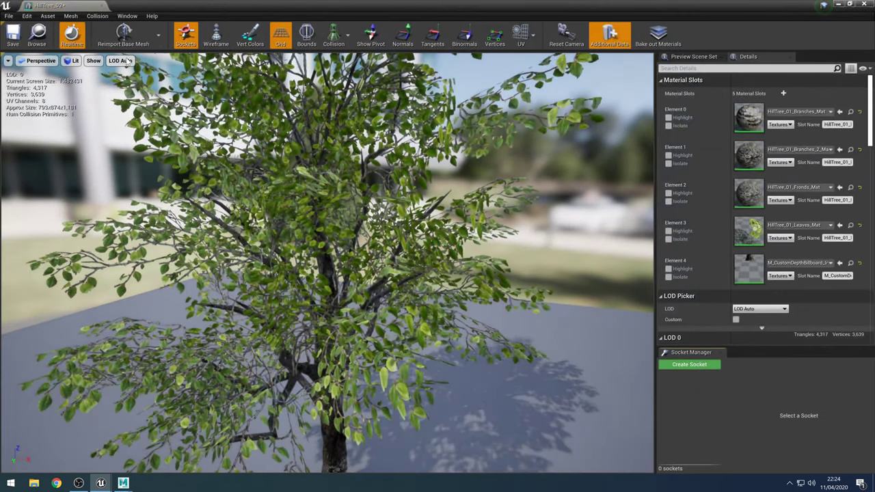
left_click(119, 60)
left_click(120, 88)
left_click(116, 60)
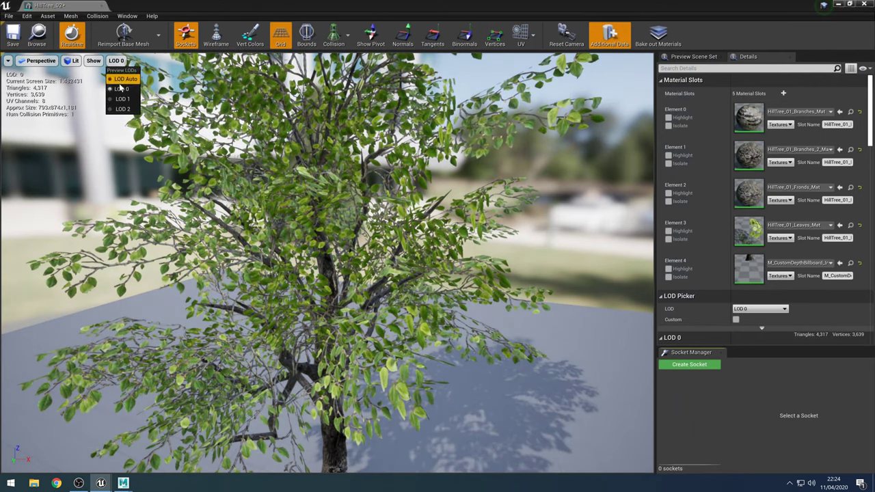
left_click(122, 98)
left_click(116, 61)
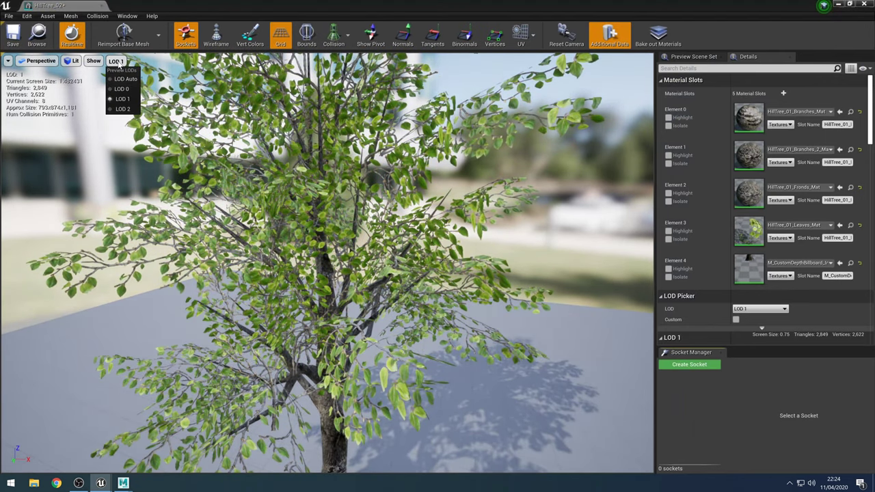
left_click(121, 110)
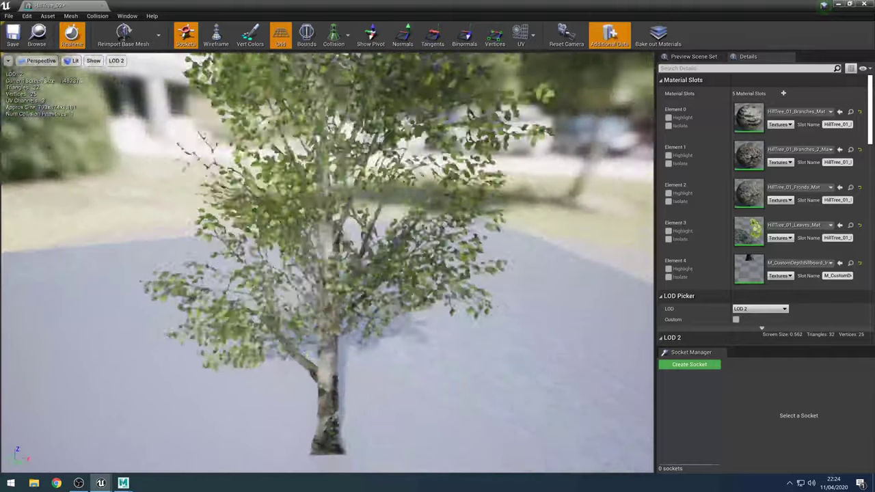
- Set the preview back to LOD Auto and zoom to watch the levels switch
left_click(75, 38)
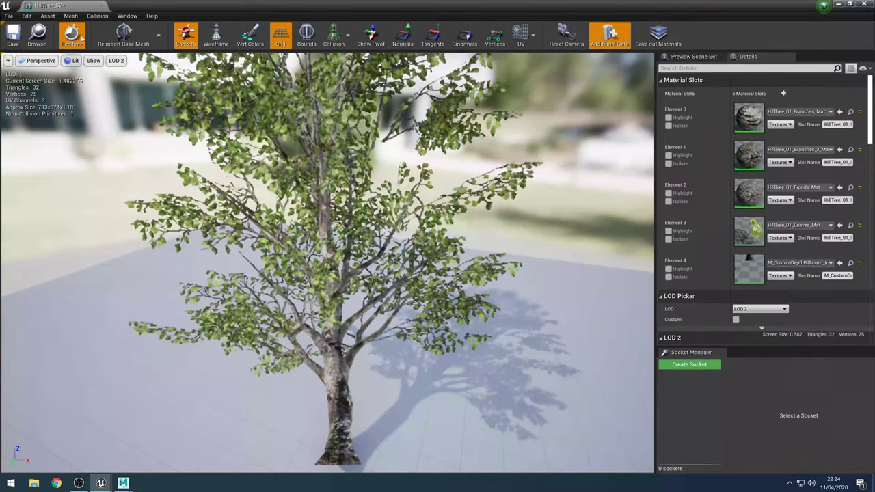
left_click(116, 61)
left_click(125, 80)
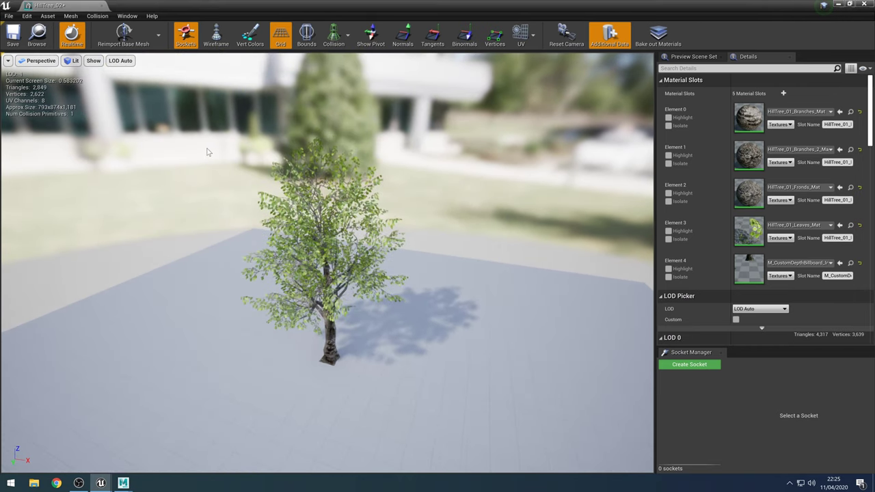
scroll(208, 152, "down", 2)
scroll(205, 153, "up", 5)
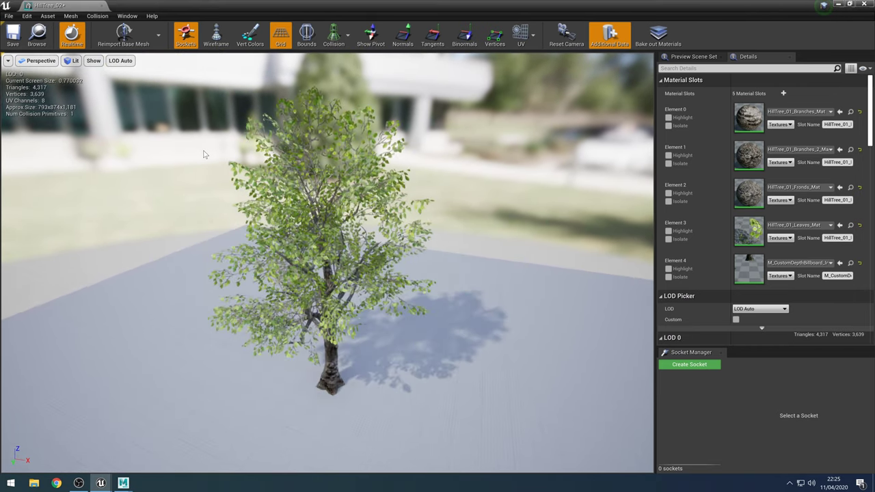
scroll(203, 154, "down", 2)
scroll(203, 154, "up", 5)
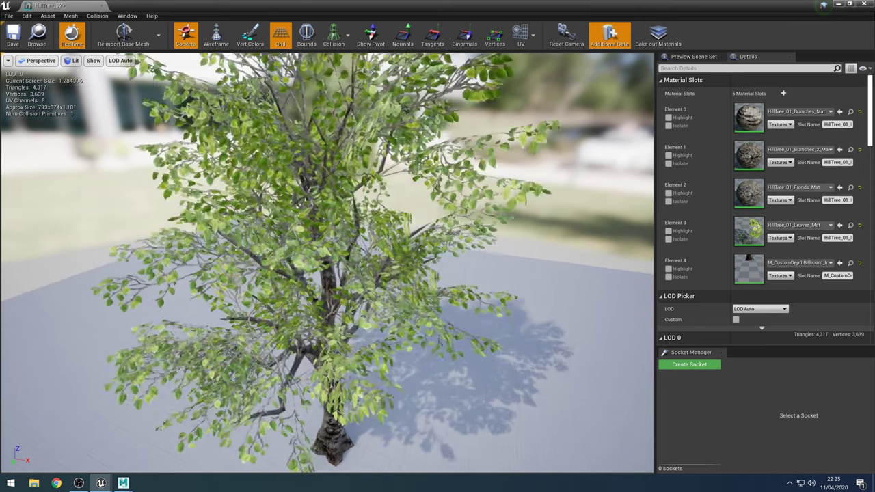
scroll(154, 165, "down", 2)
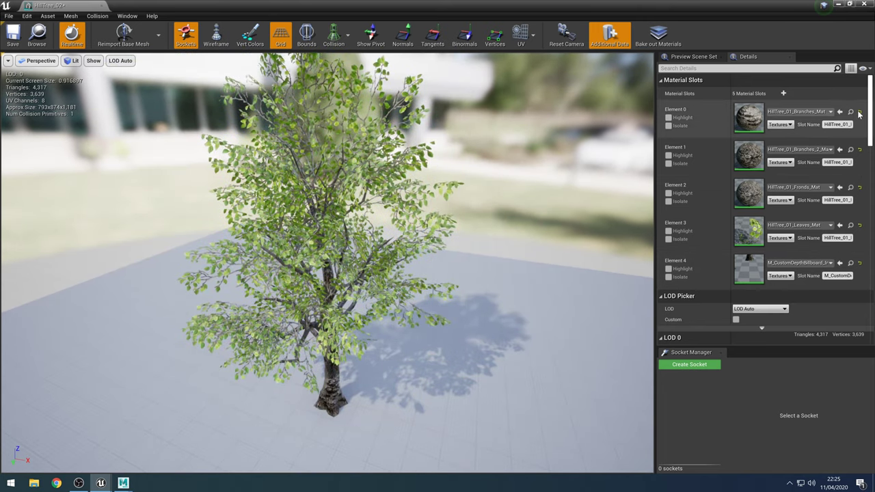
scroll(803, 142, "down", 6)
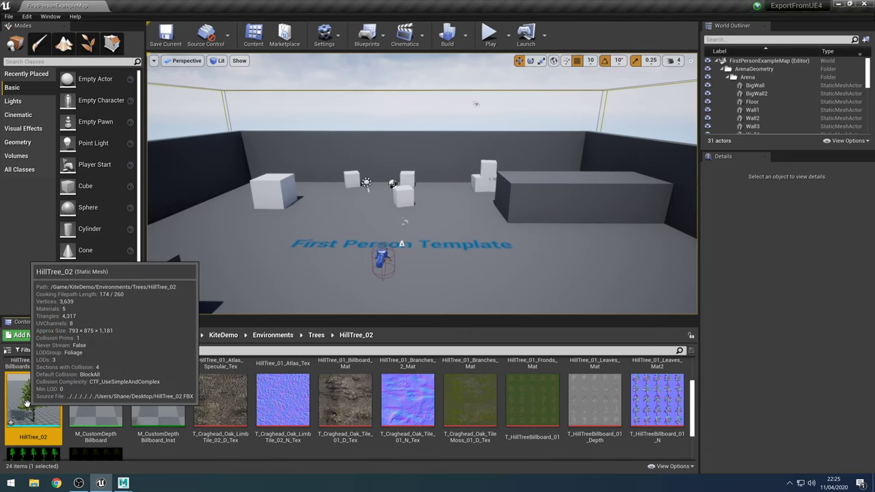
- Drag HillTree_02 into the level beside the First Person Template text and orbit to view it
left_click_drag(33, 400, 287, 286)
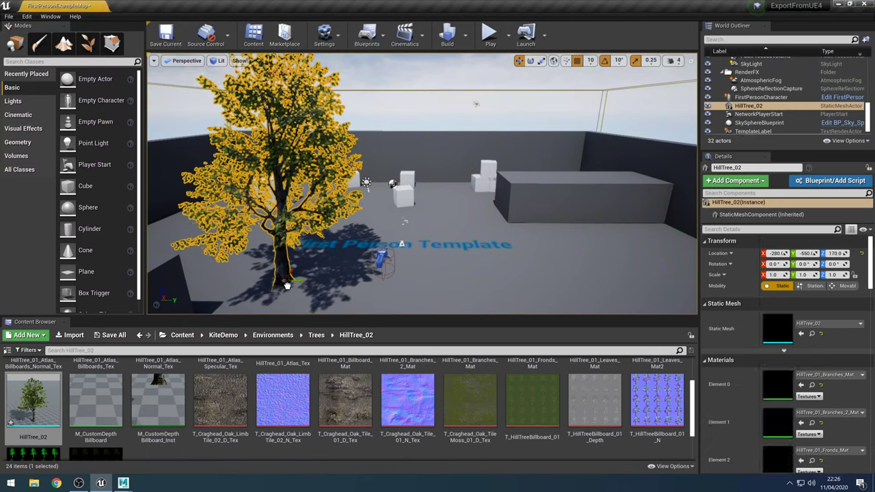
left_click(465, 243)
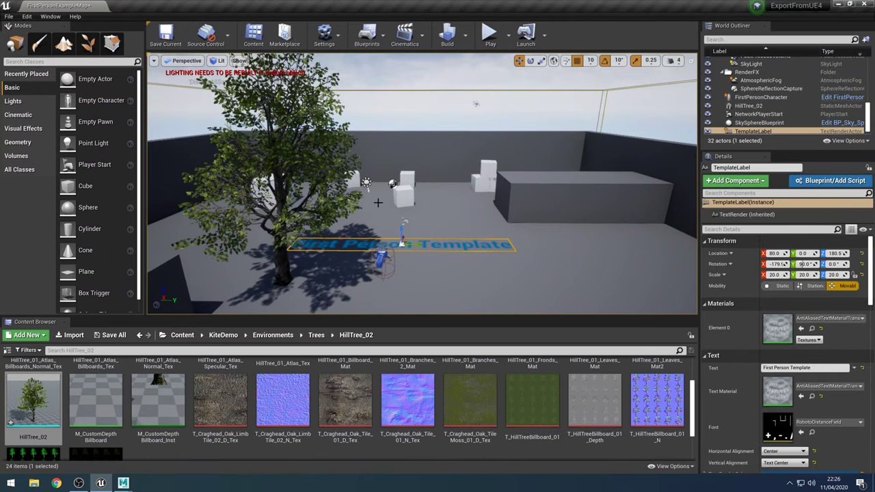
left_click_drag(378, 203, 211, 209, "alt")
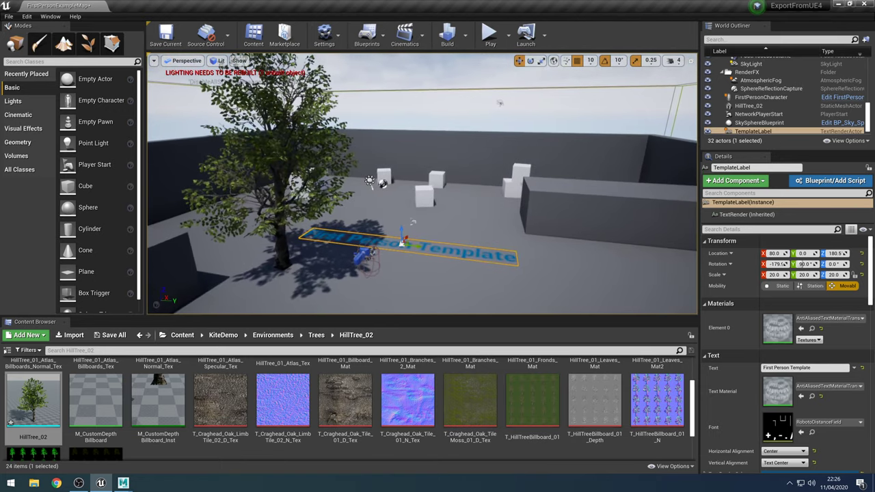